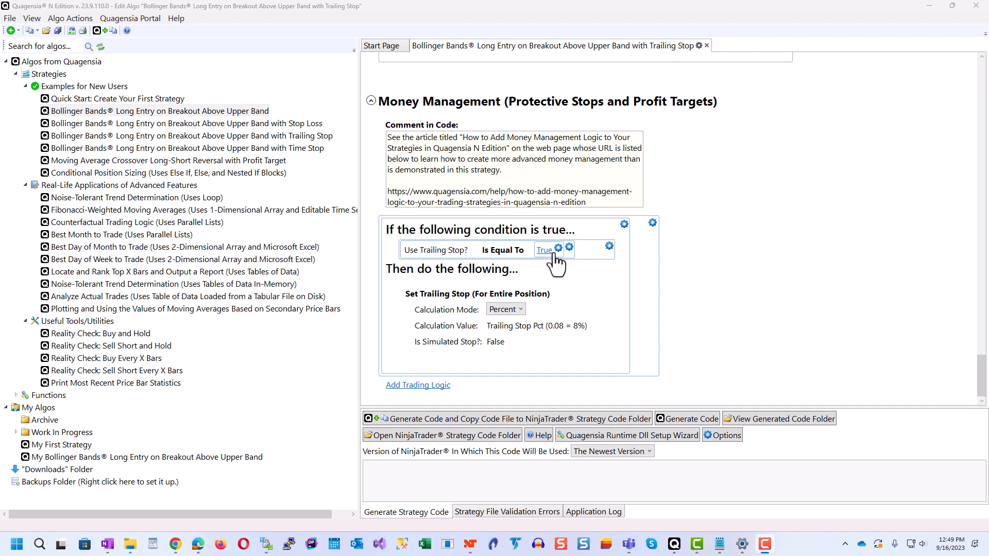
Create a new strategy from a copy of the example "Bollinger Bands® Long Entry on Breakout Above Upper Band"
mouse_move(559, 253)
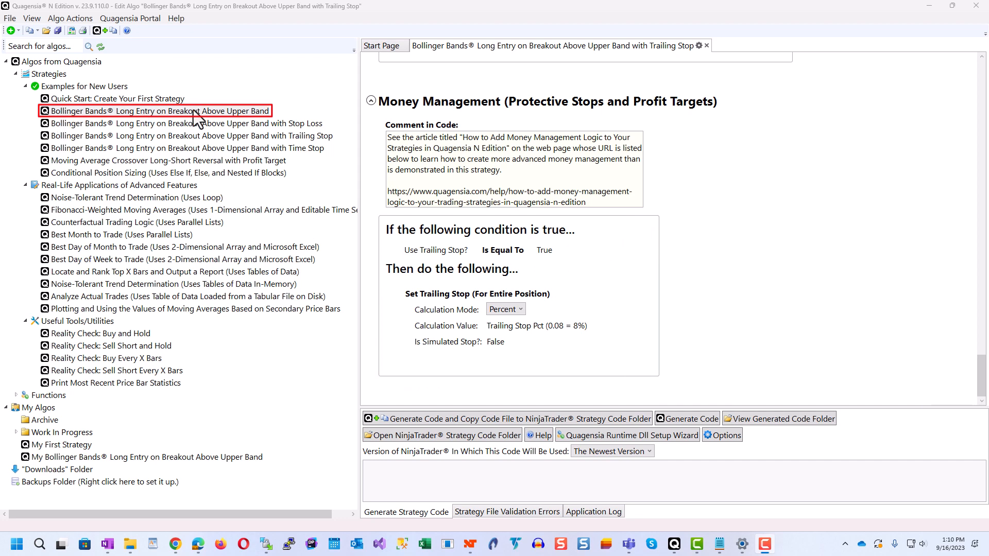
right_click(149, 116)
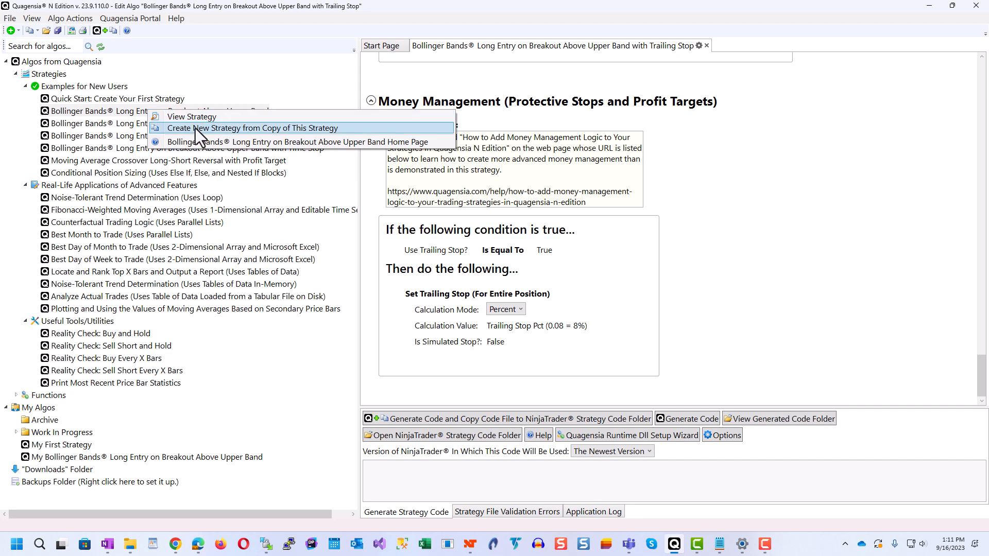
click(246, 129)
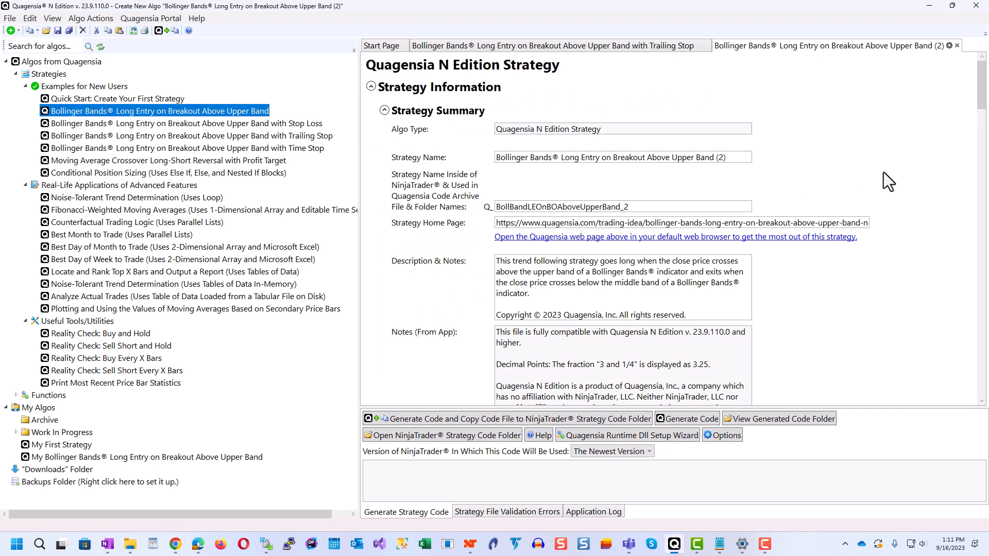
Name the copied strategy "My Bollinger Bands® Long Entry on Breakout Above Upper Band W Trailing Stop"
click(747, 160)
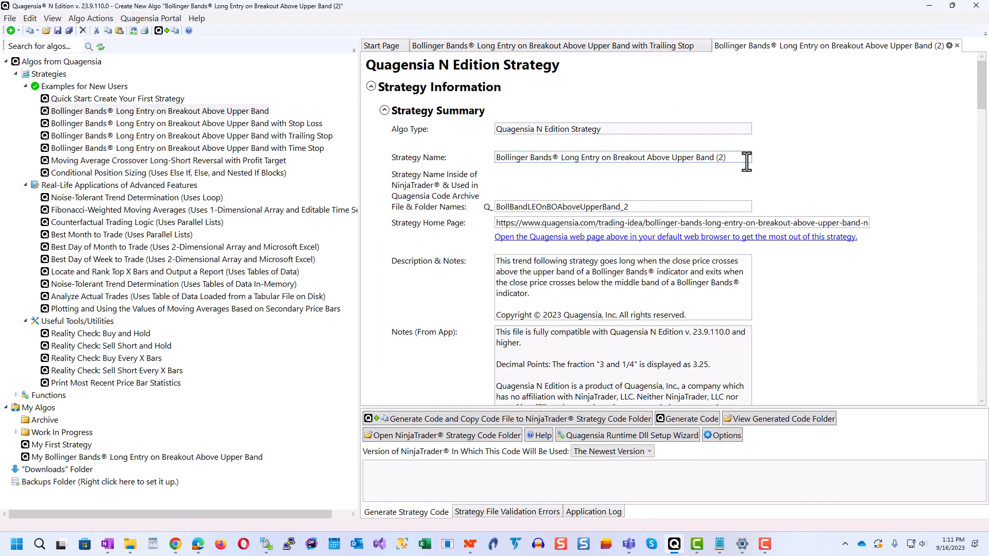
click(497, 157)
text(My)
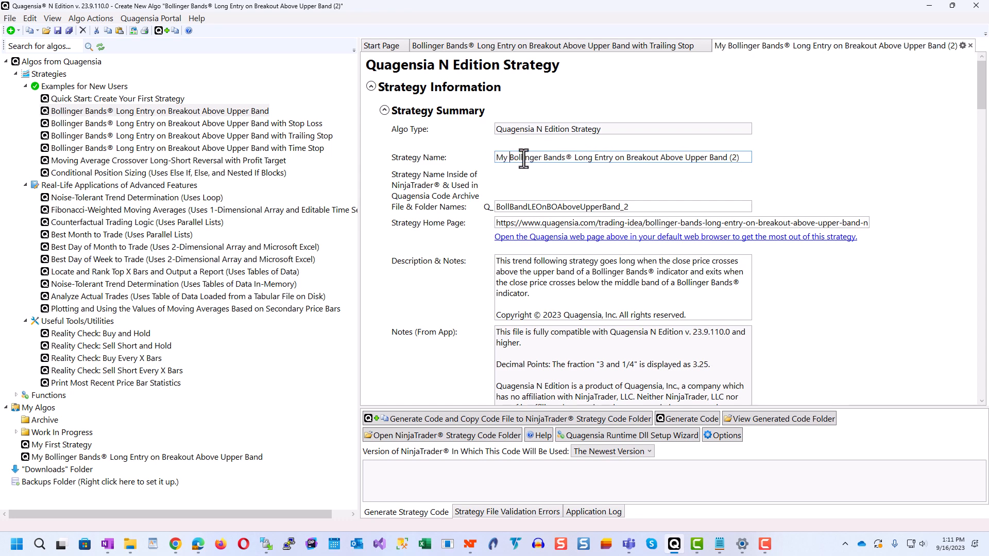
click(746, 158)
key(BackSpace)
key(BackSpace)
key(BackSpace)
text(W Trailing Stop)
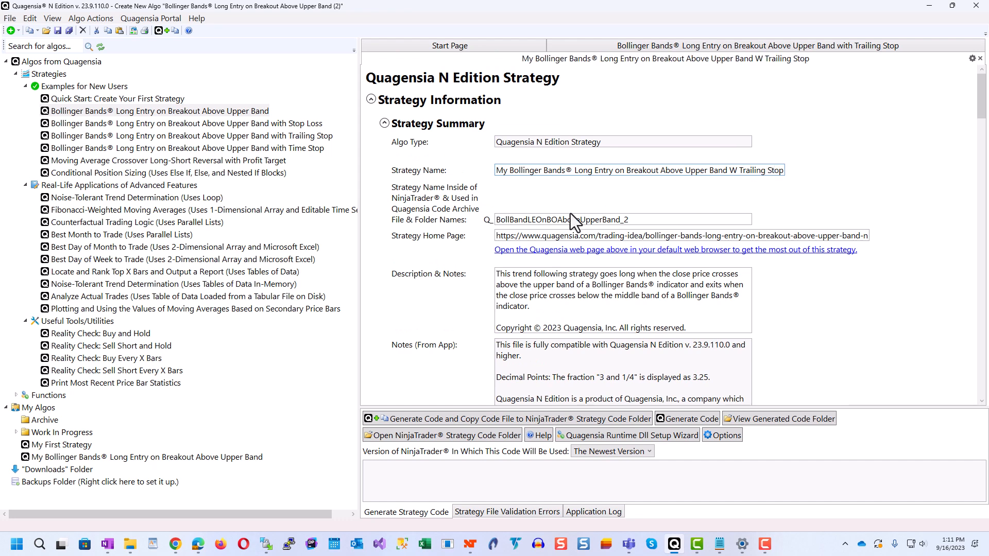
In the strategy's file and folder name, add the prefix "My" and replace the "_2" suffix with "WTrailStop"
click(653, 219)
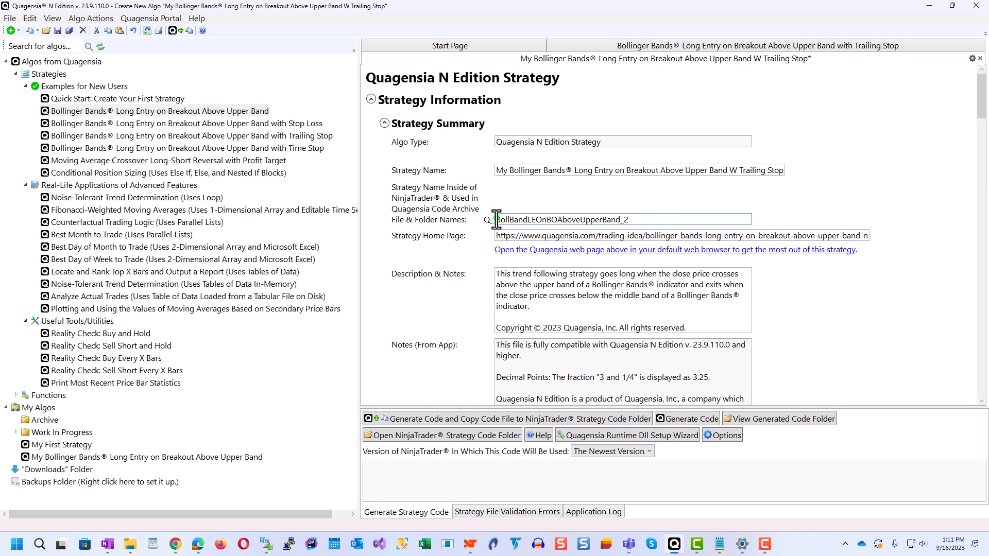
text(My)
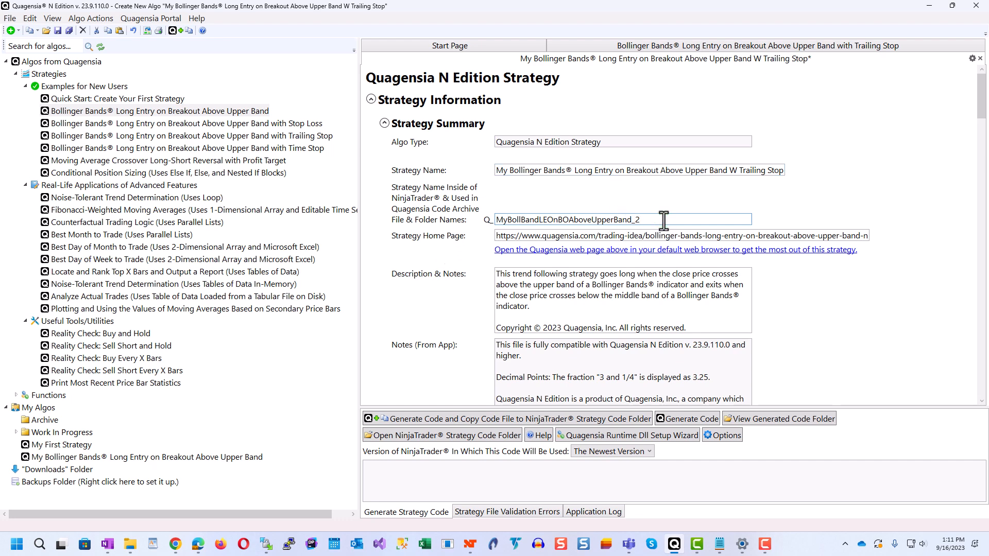
key(BackSpace)
key(BackSpace)
text(WTrailStop)
Move the example trailing stop strategy to column 2 of the upper row and collapse the algo tree to widen both editors
drag(983, 106, 978, 231)
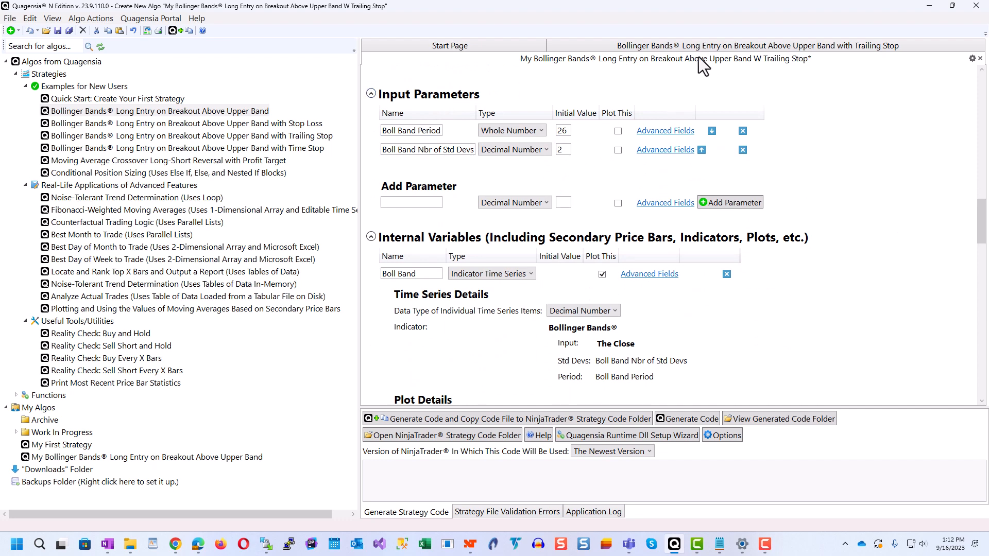
click(678, 47)
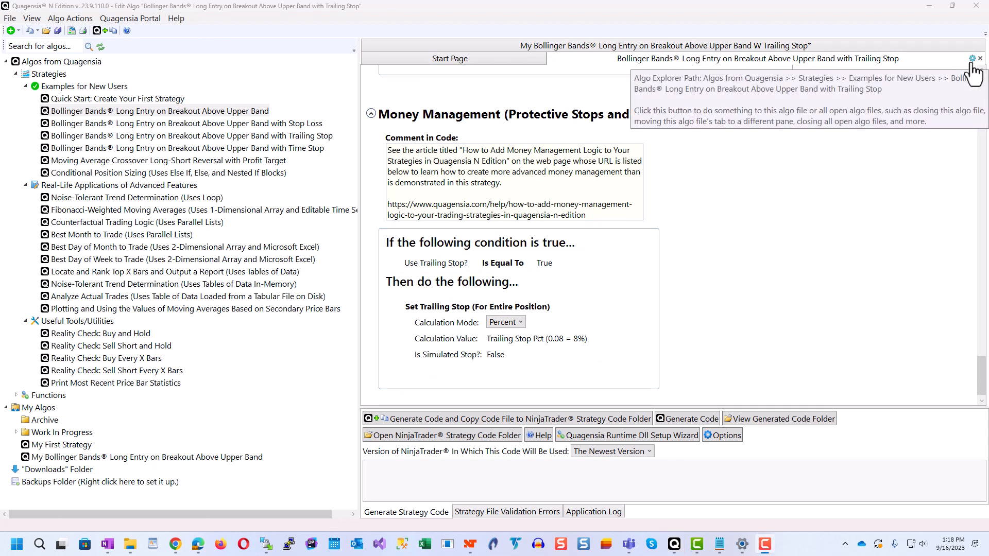
click(972, 59)
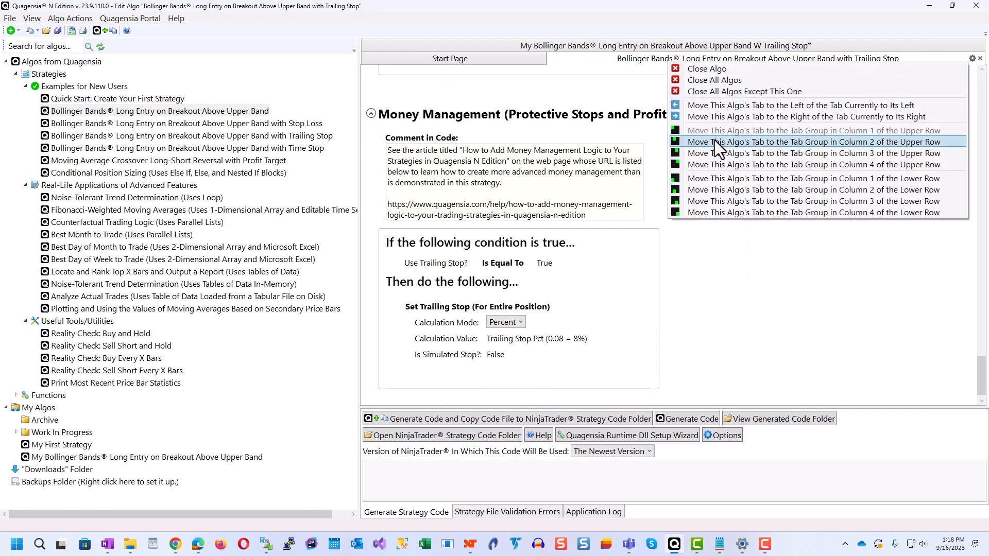
click(817, 142)
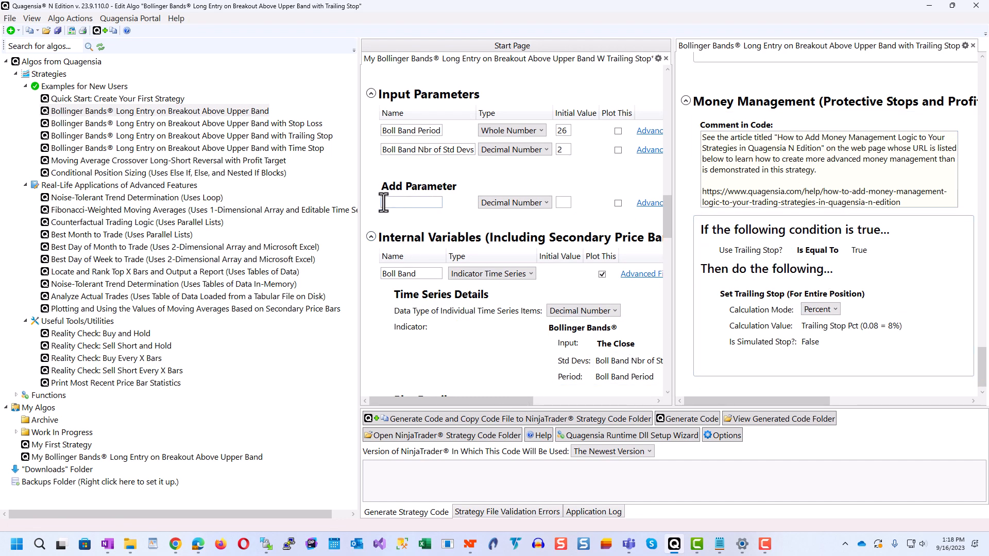
drag(360, 202, 5, 268)
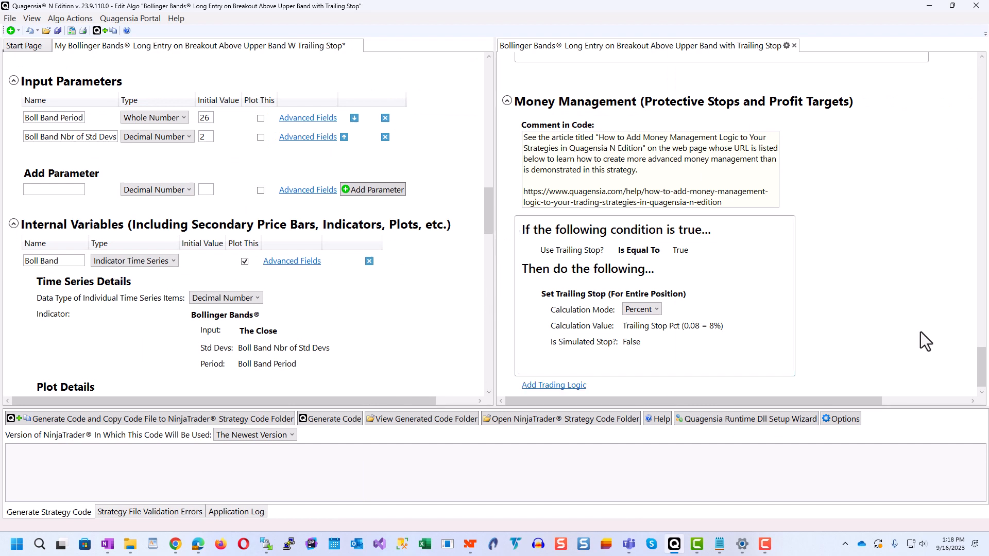
Add a Boolean input parameter "Use Trailing Stop?" with initial value True to the new strategy, copying its name from the example
drag(983, 370, 961, 216)
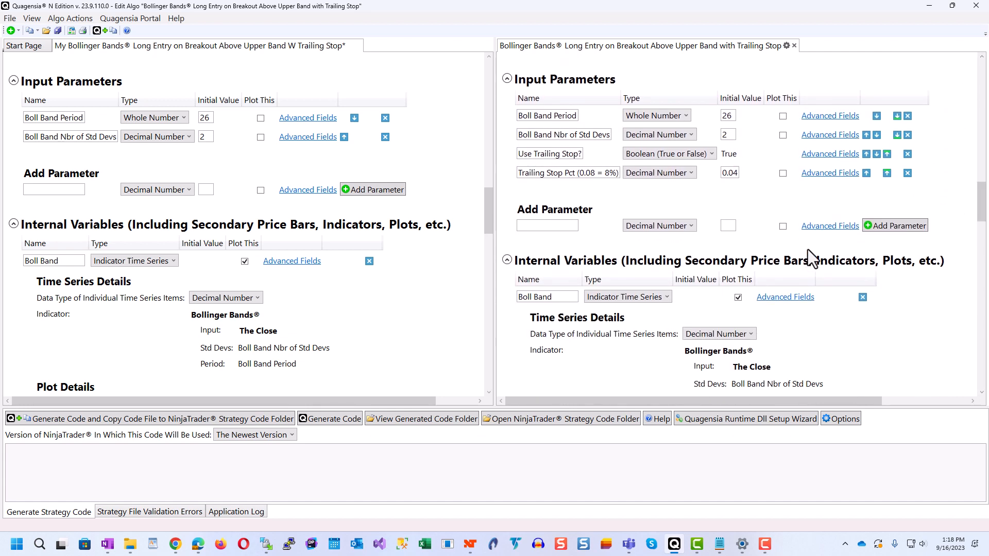
click(38, 137)
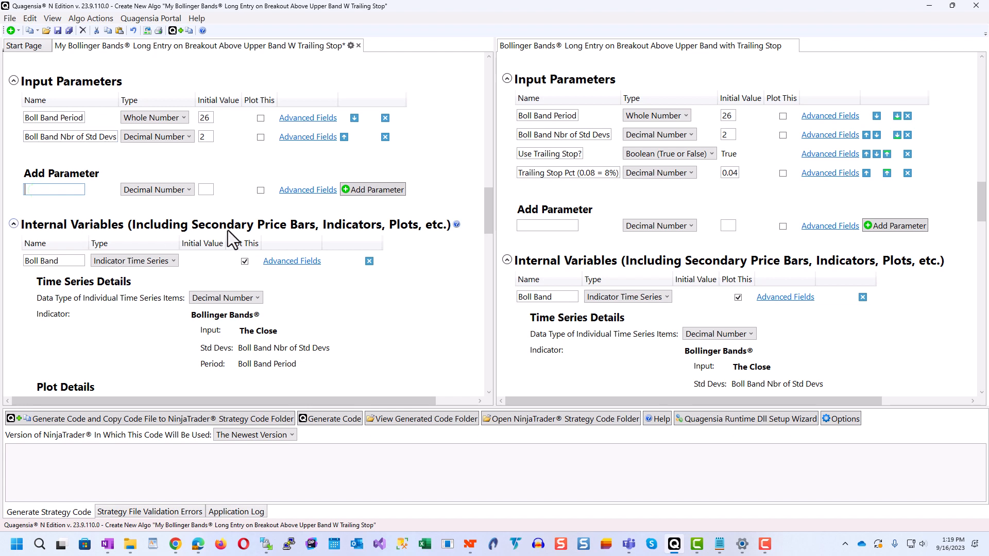
click(542, 152)
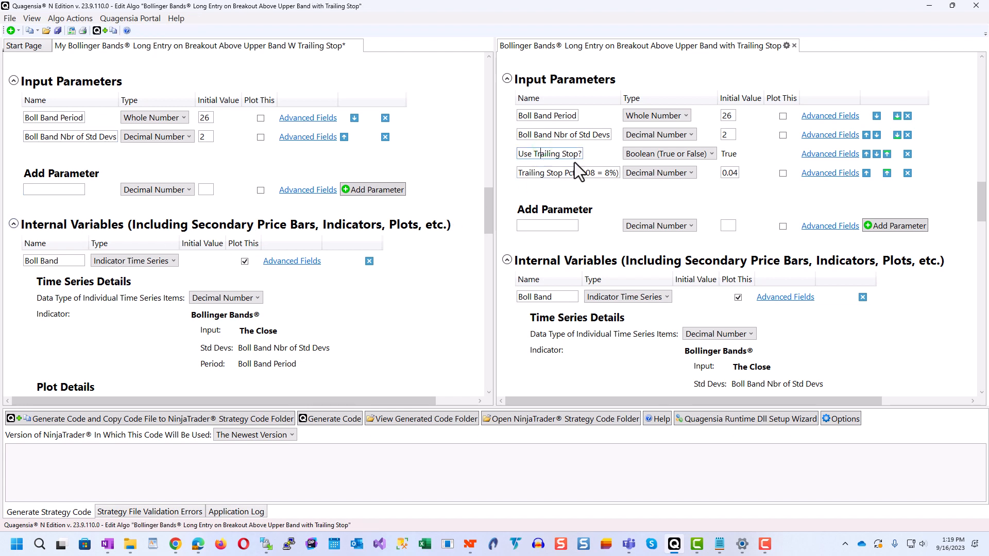
key(ctrl+a)
key(ctrl+c)
click(33, 189)
key(ctrl+v)
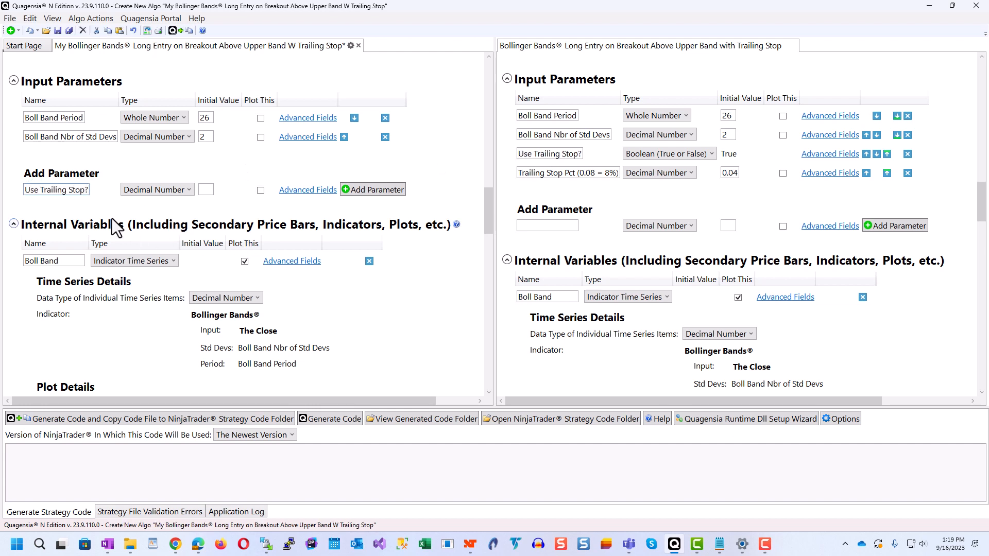
click(144, 191)
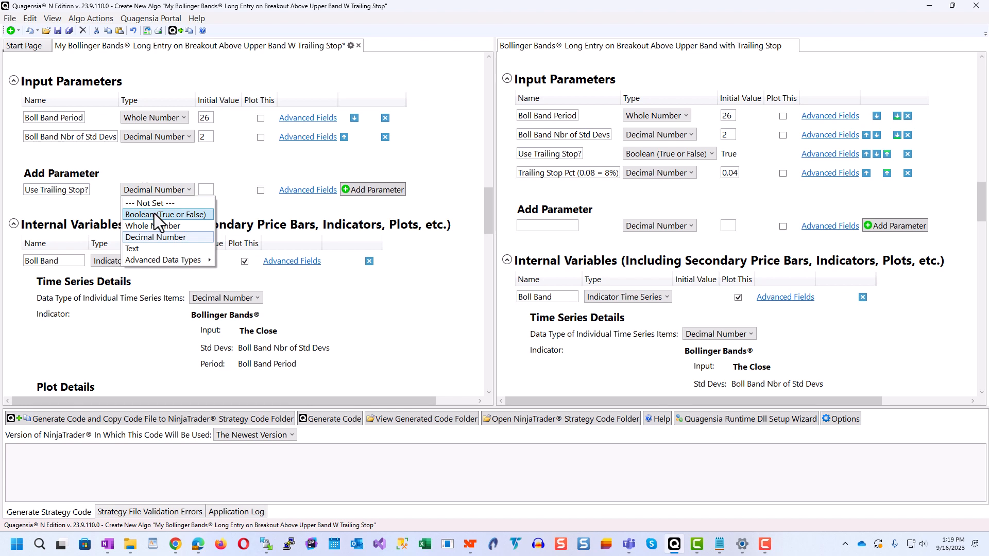
click(153, 213)
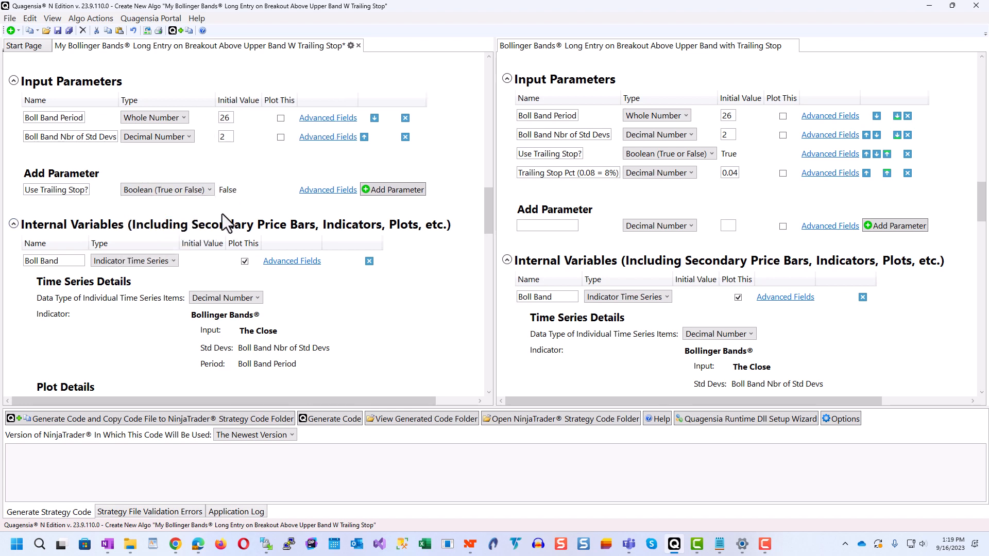
click(227, 192)
click(385, 188)
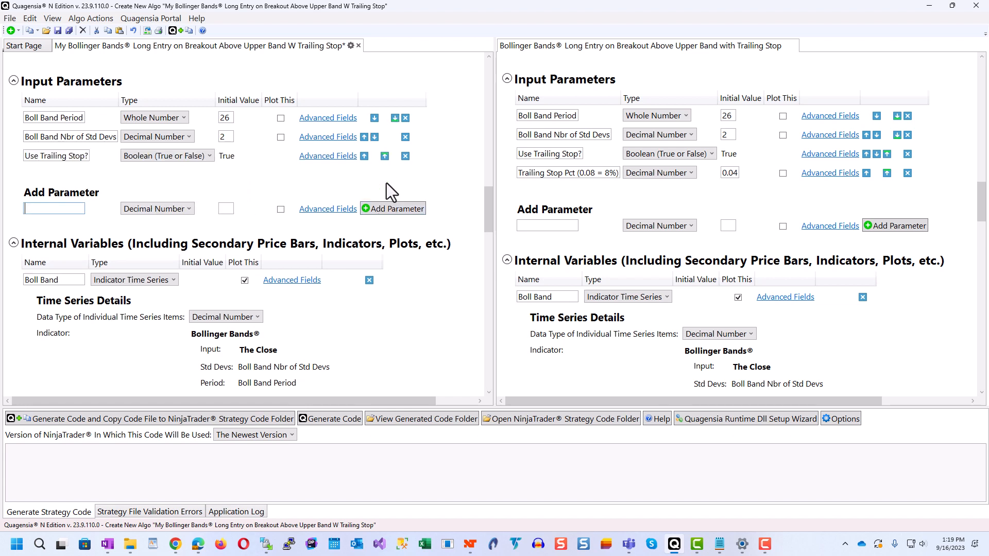
Add a Decimal Number input parameter "Trailing Stop Pct (0.08 = 8%)" with initial value 0.04, copying its name from the example
click(532, 173)
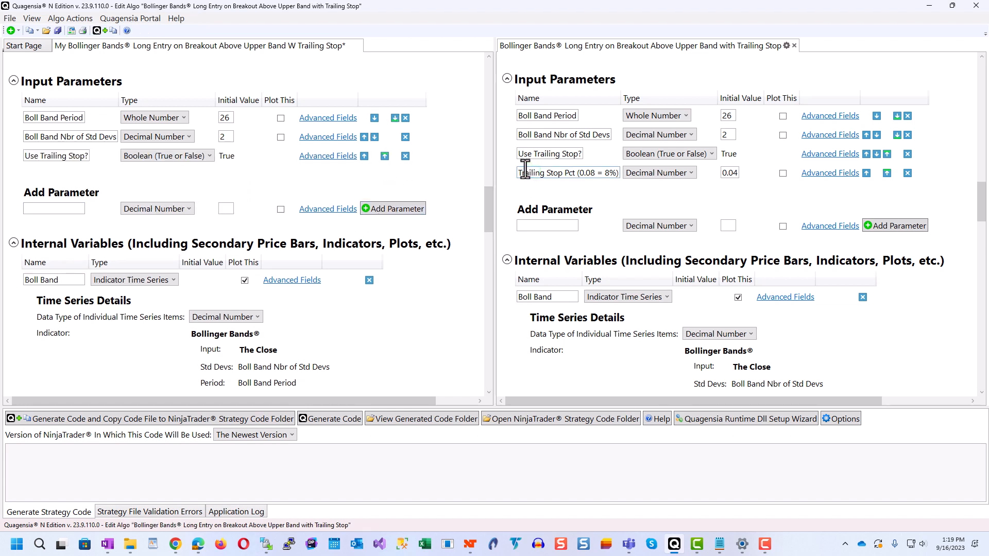
triple_click(570, 177)
key(ctrl+c)
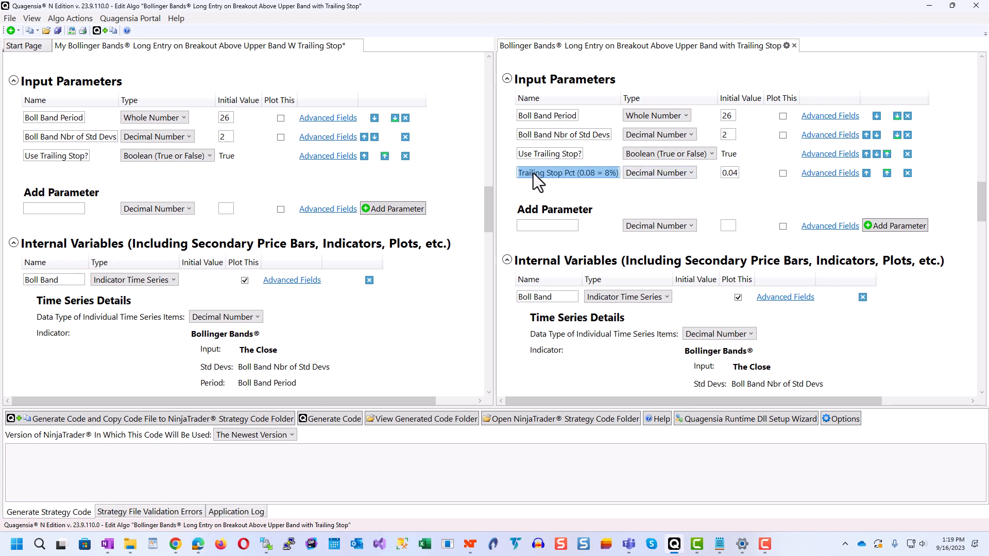
click(49, 210)
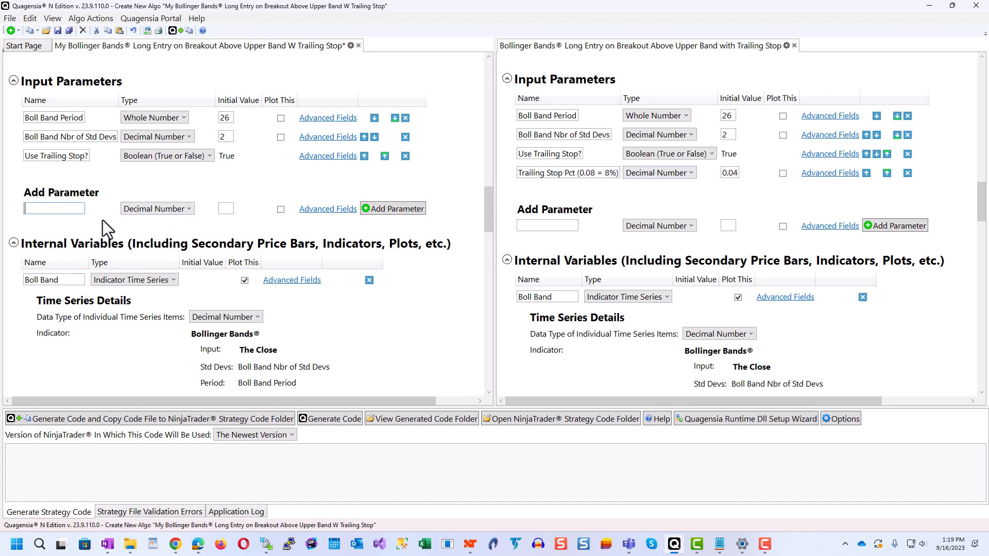
key(ctrl+v)
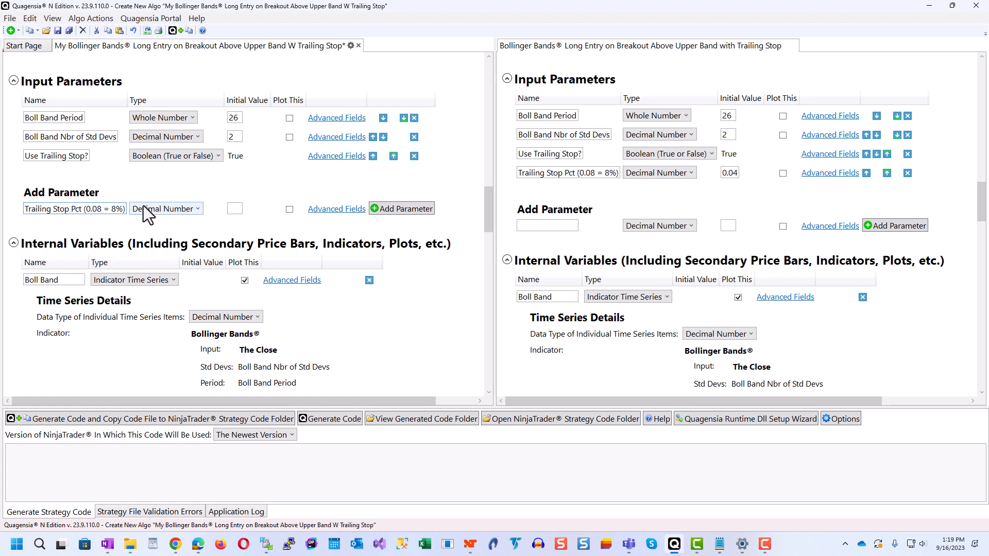
click(233, 210)
text(0.)
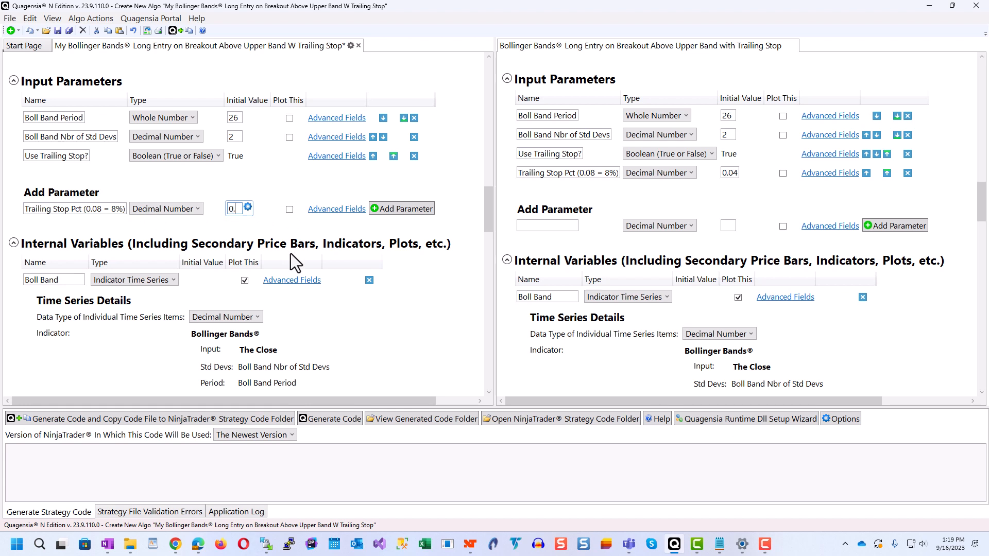
text(04)
click(397, 211)
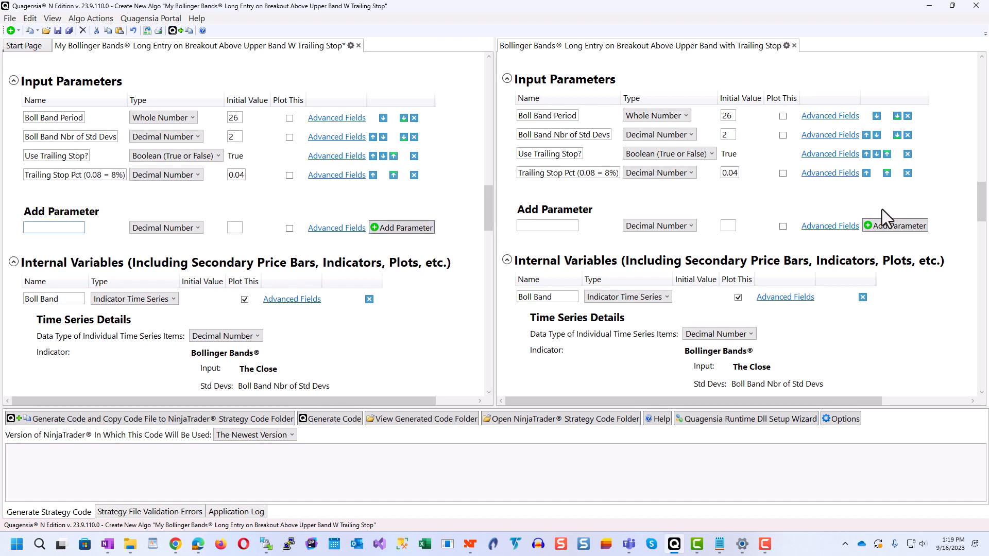
Add a Conditional Trading Logic (If Block) to the new strategy's Money Management section
drag(980, 214, 965, 386)
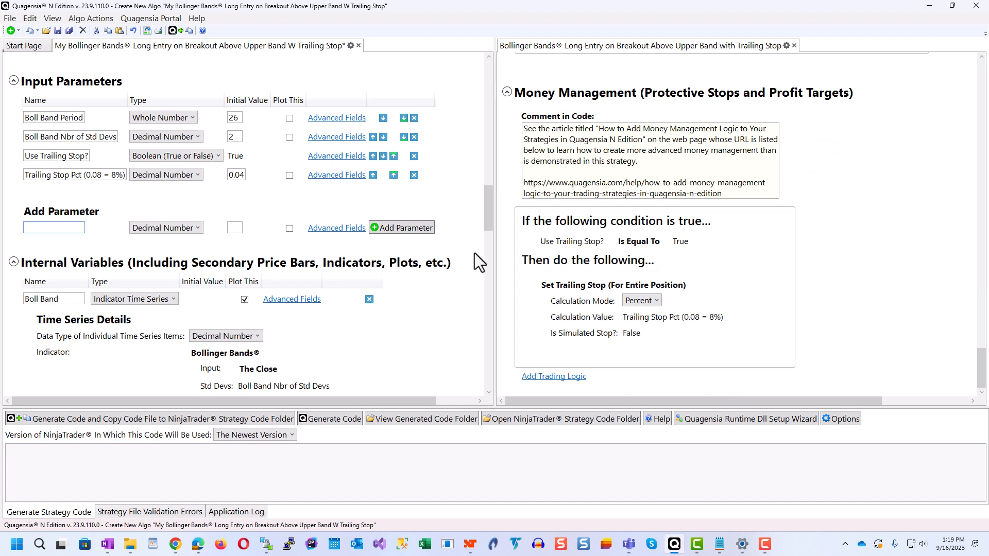
drag(489, 209, 477, 400)
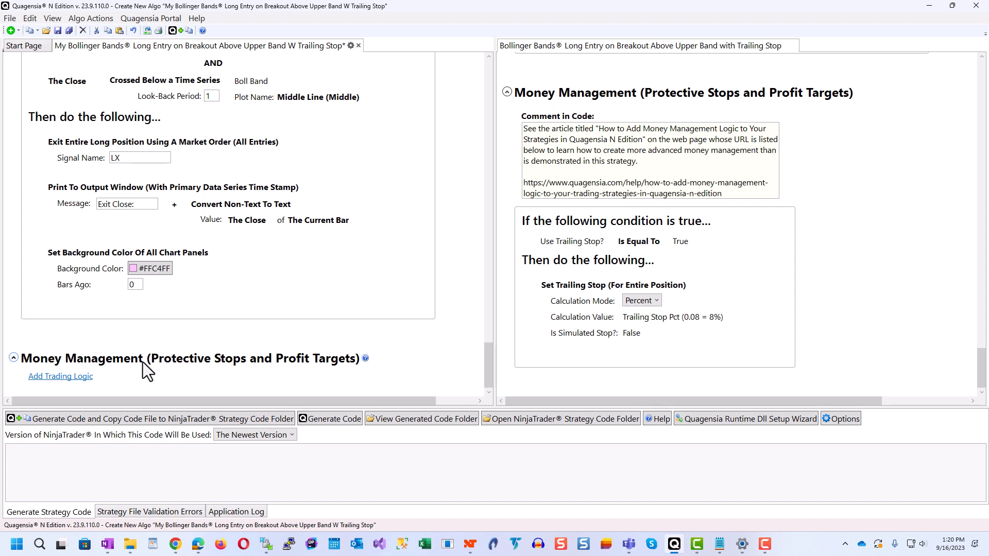
click(76, 377)
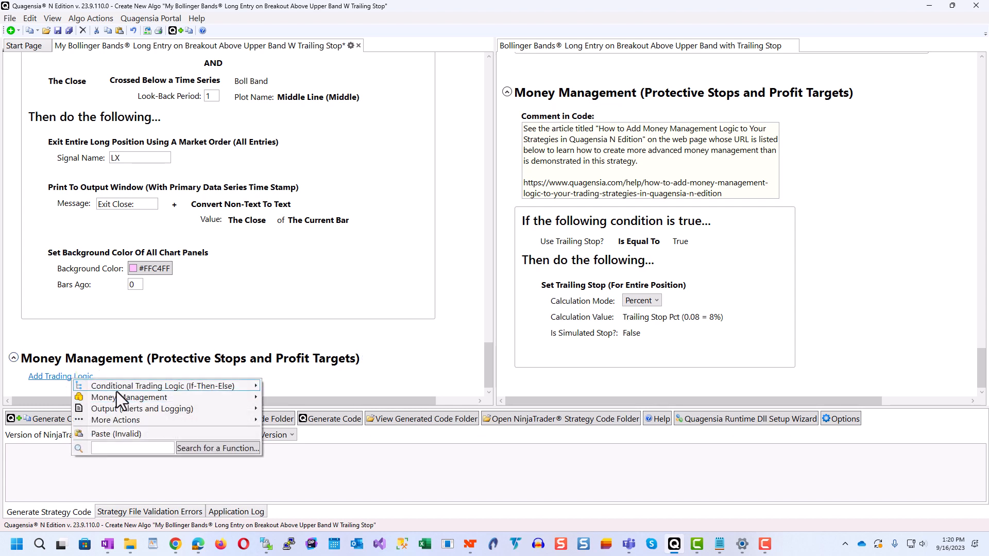
mouse_move(120, 390)
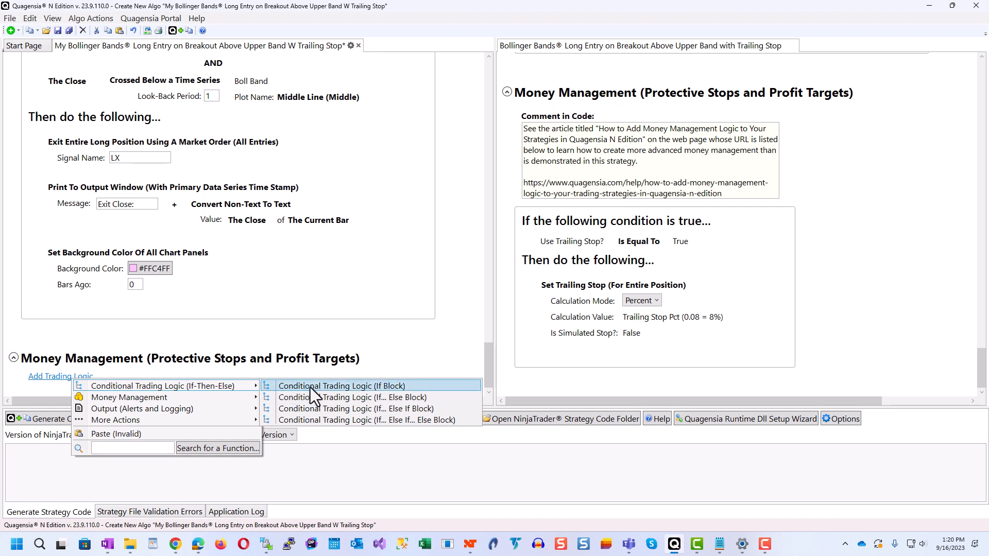
click(374, 390)
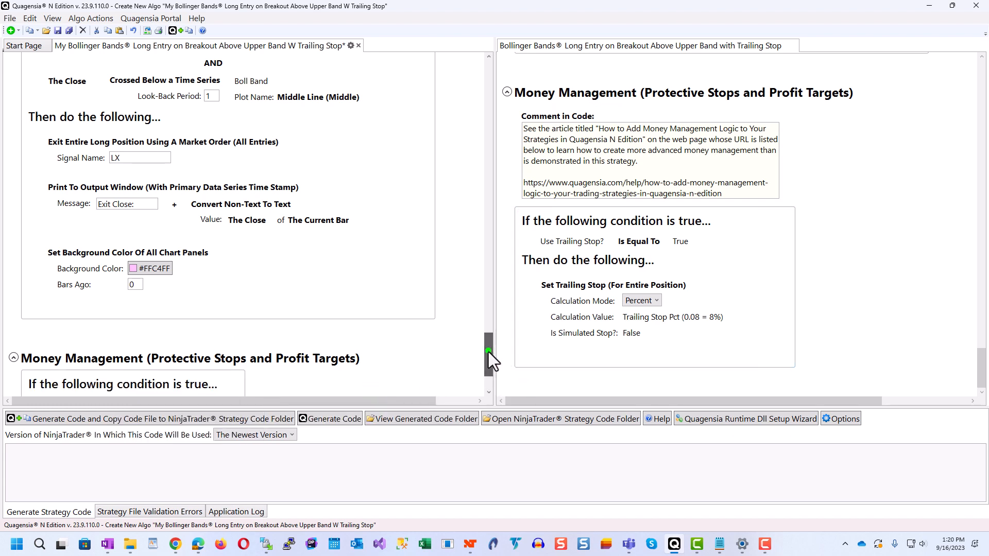
Set the first item of the If block's condition to the input parameter "Use Trailing Stop?"
drag(488, 351, 482, 386)
click(51, 319)
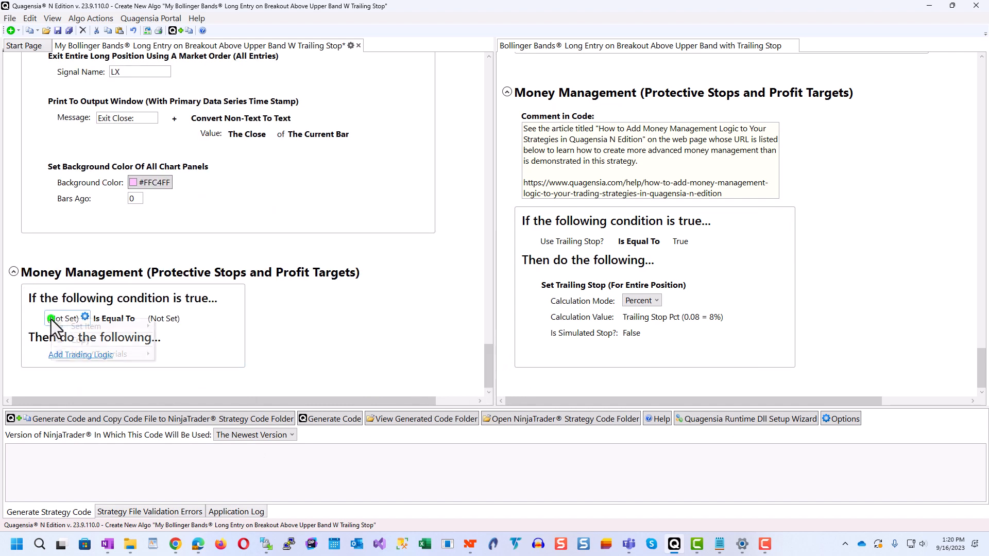
mouse_move(91, 328)
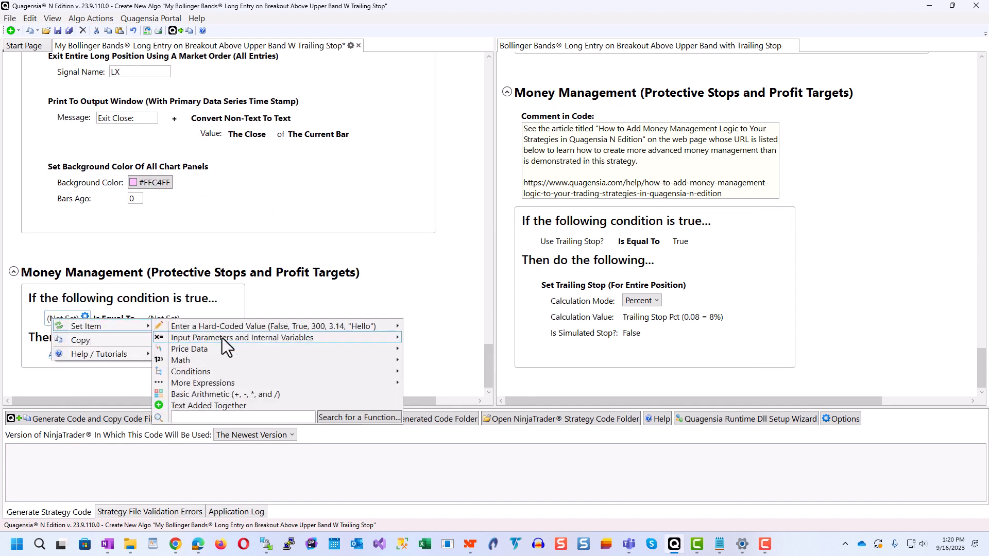
mouse_move(222, 339)
mouse_move(425, 339)
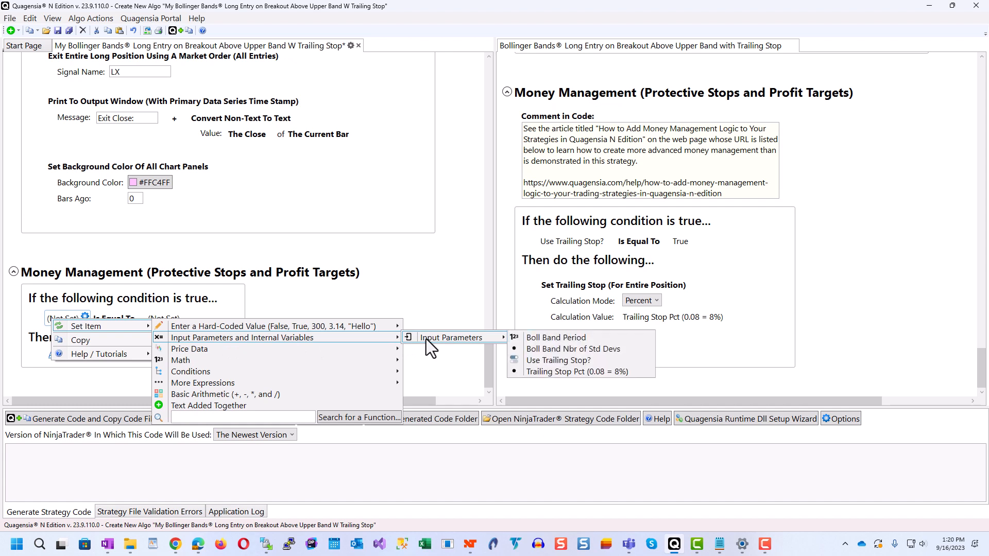
click(554, 361)
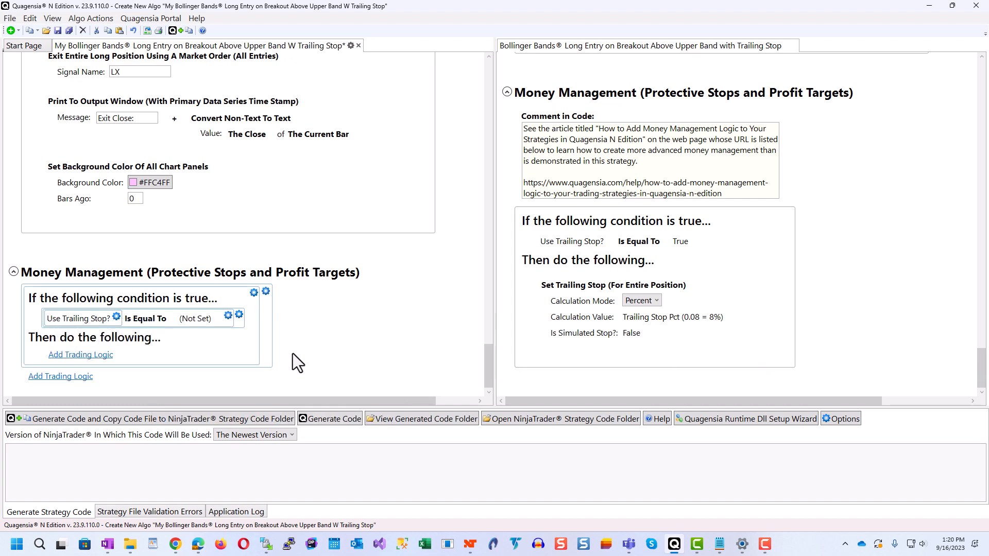
Set the second item of the If block's condition to the hard-coded value True
click(192, 320)
mouse_move(216, 325)
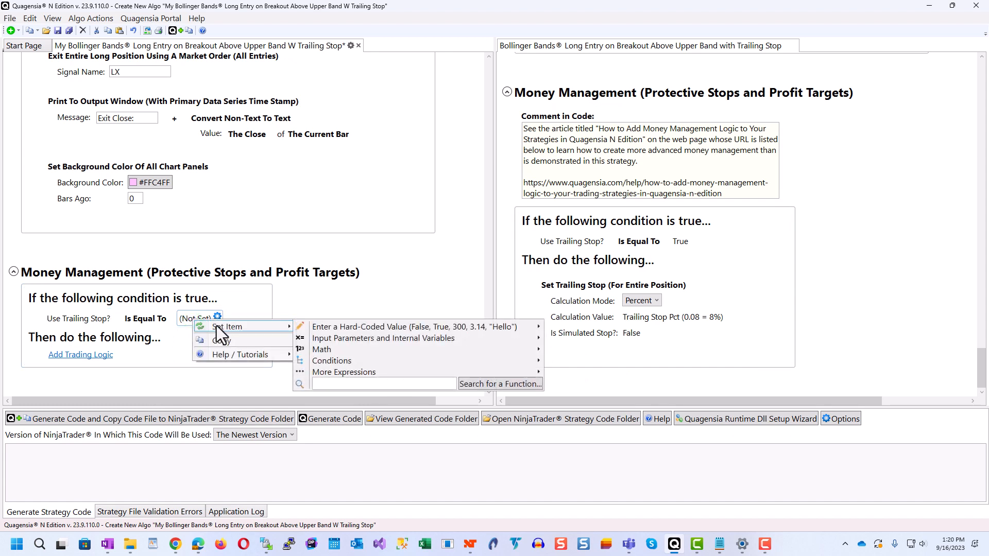
mouse_move(360, 327)
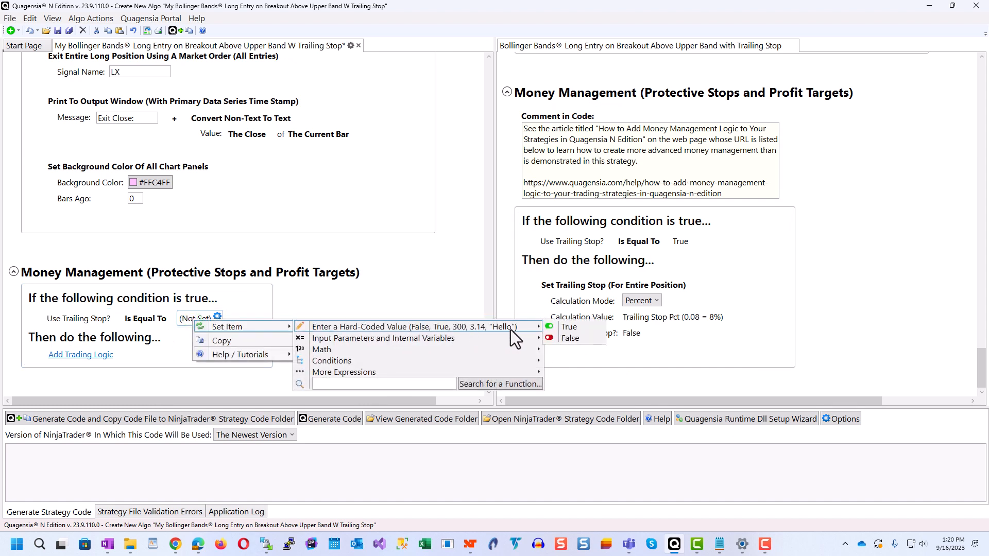
click(569, 328)
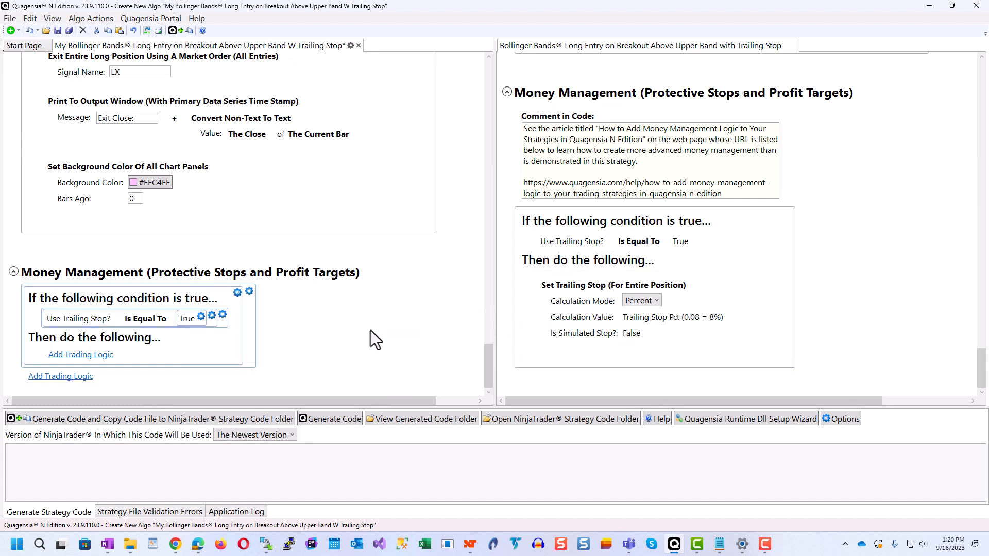
Add a Set Trailing Stop (For Entire Position) action to the If block's "Then do the following" section
click(64, 358)
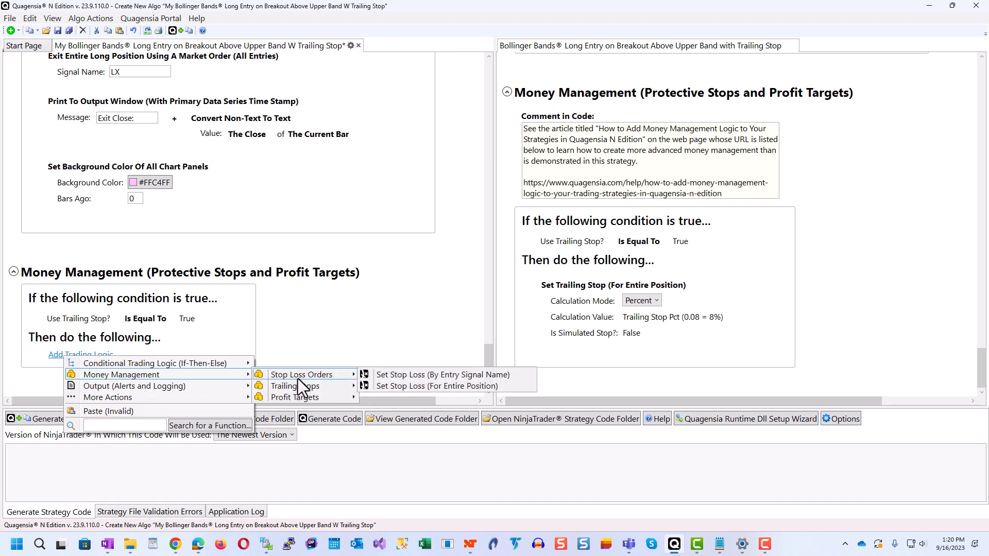
mouse_move(295, 386)
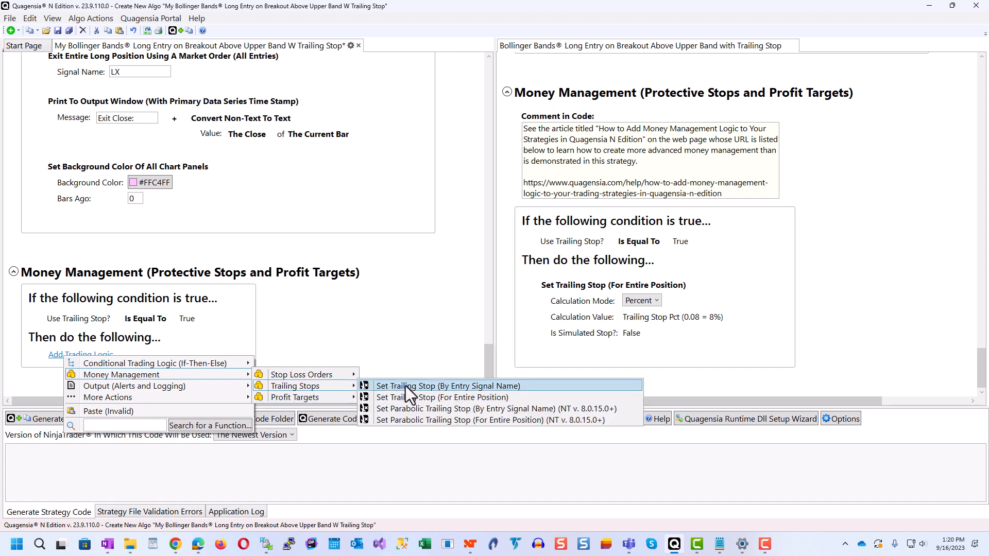
click(440, 397)
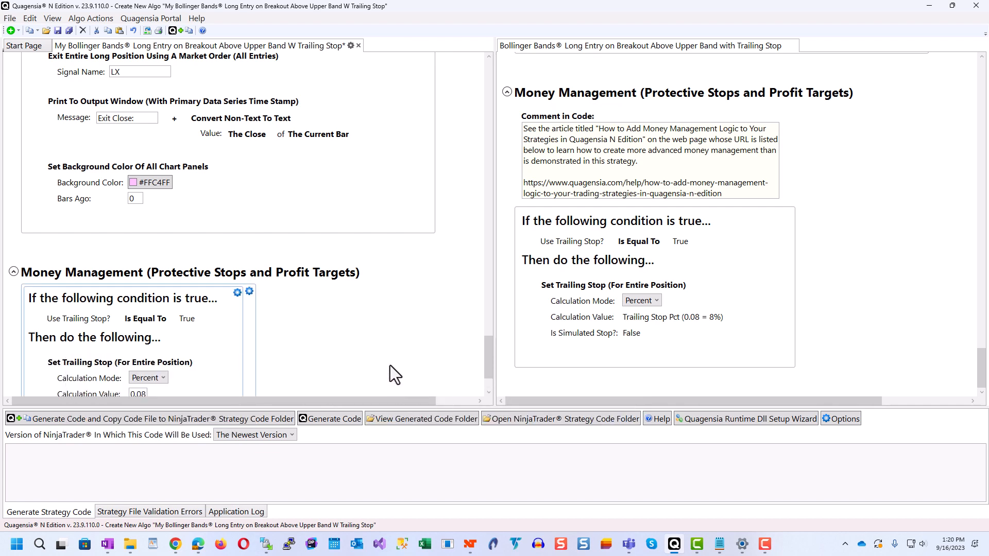
Replace the trailing stop's Calculation Value with the input parameter "Trailing Stop Pct (0.08 = 8%)"
scroll(396, 336, down, 3)
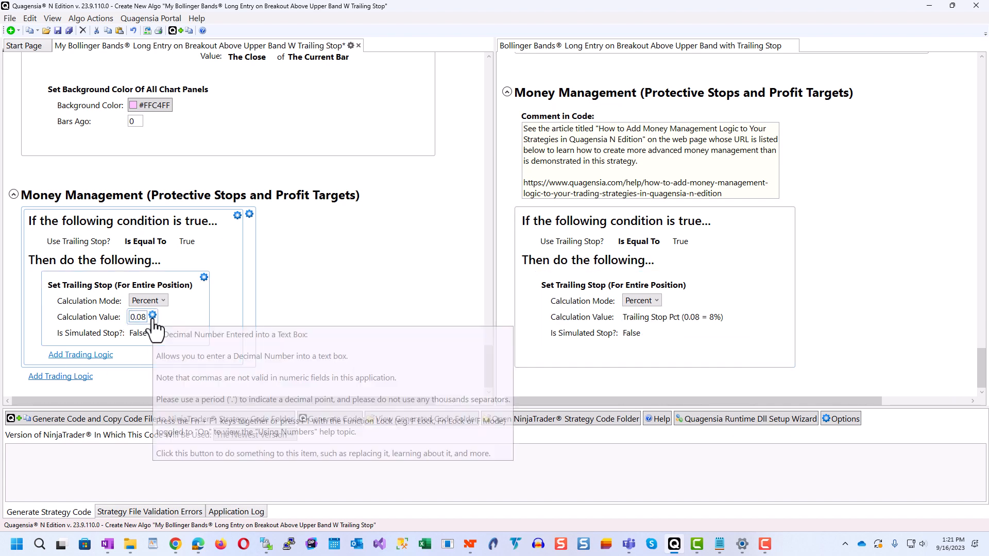
click(152, 316)
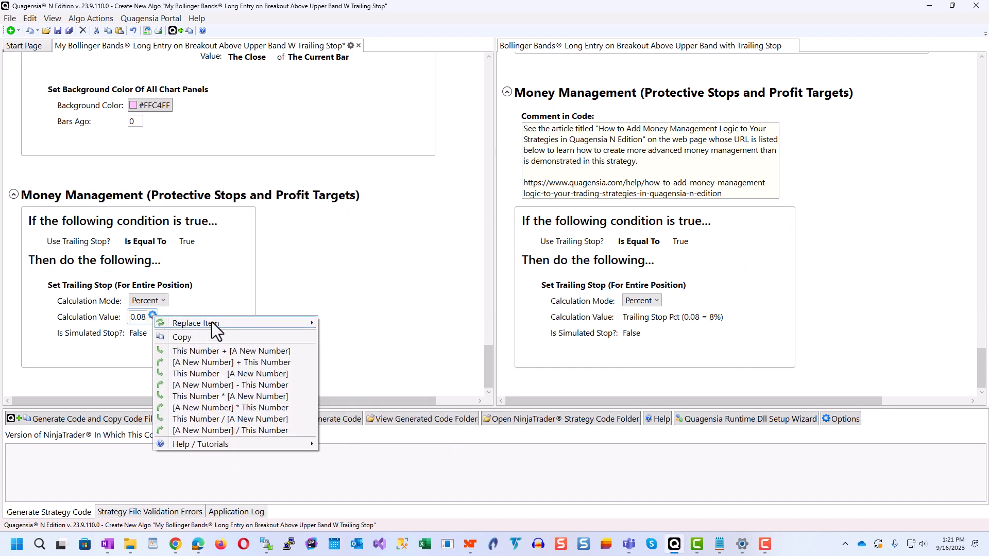
mouse_move(214, 330)
mouse_move(511, 335)
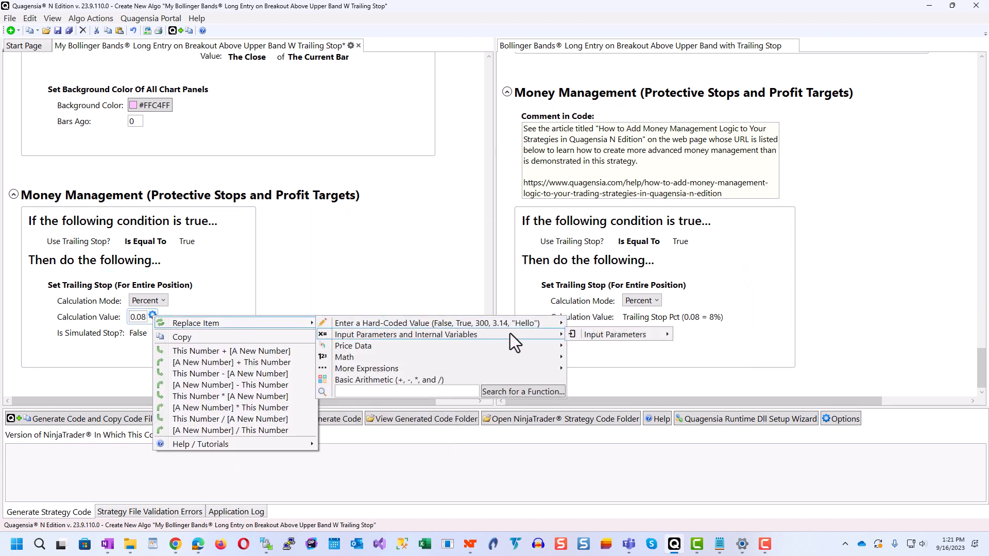
mouse_move(630, 338)
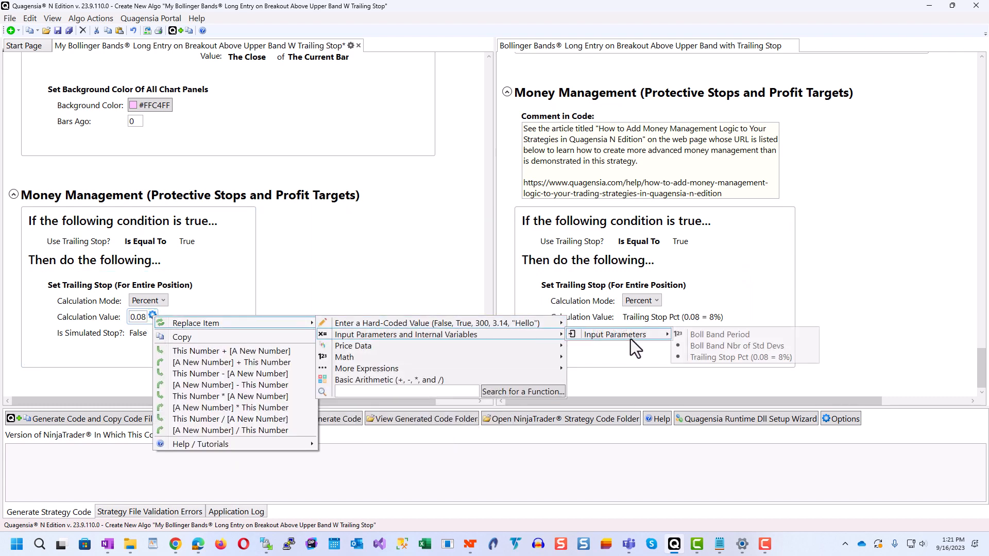
click(737, 357)
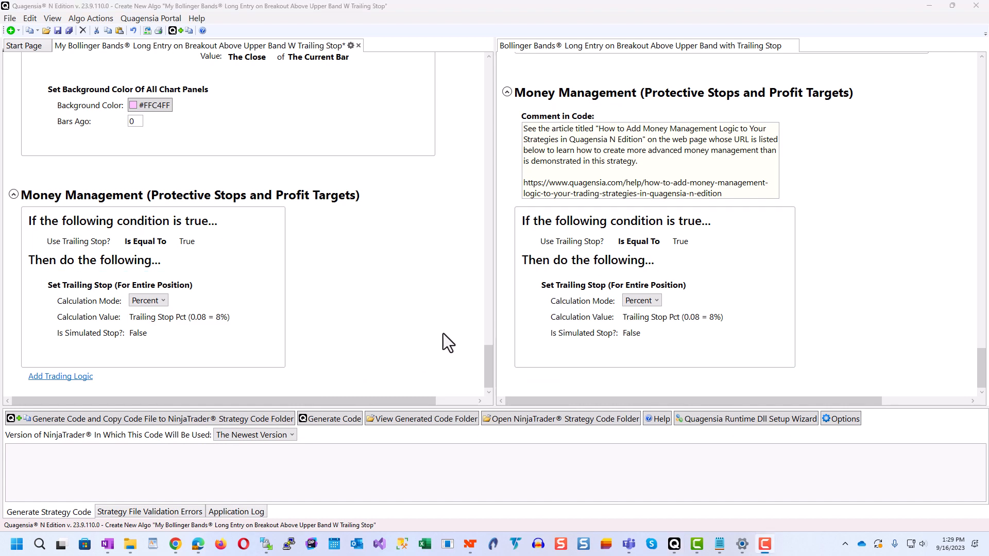
Shrink the example's pane to give the new strategy more room, and reveal the list of algos beside it
drag(494, 294, 969, 264)
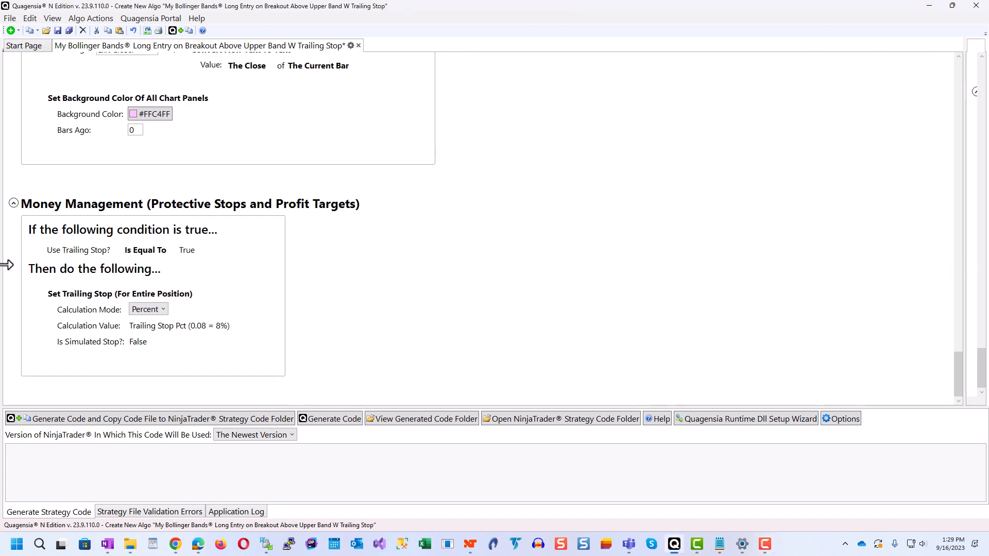
drag(2, 261, 314, 255)
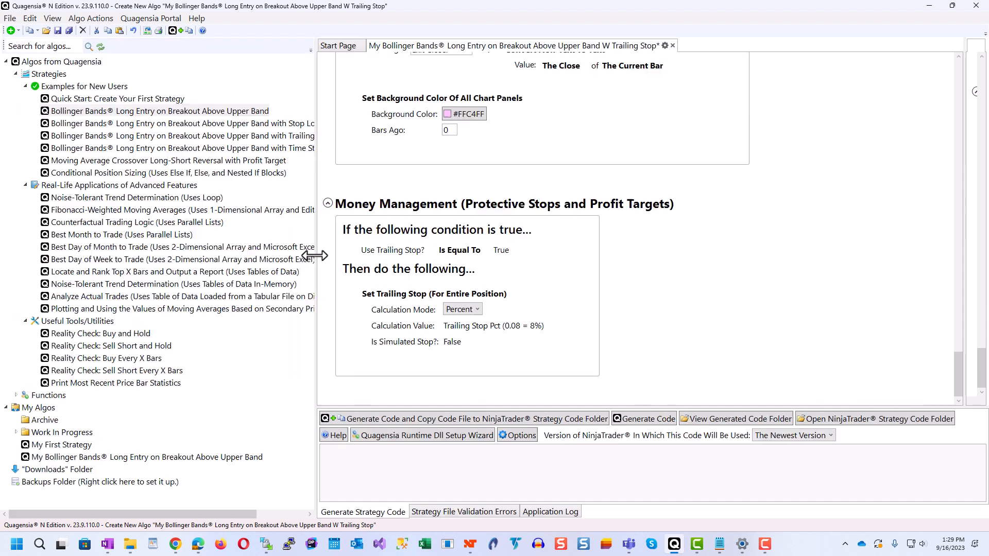
drag(317, 310, 285, 309)
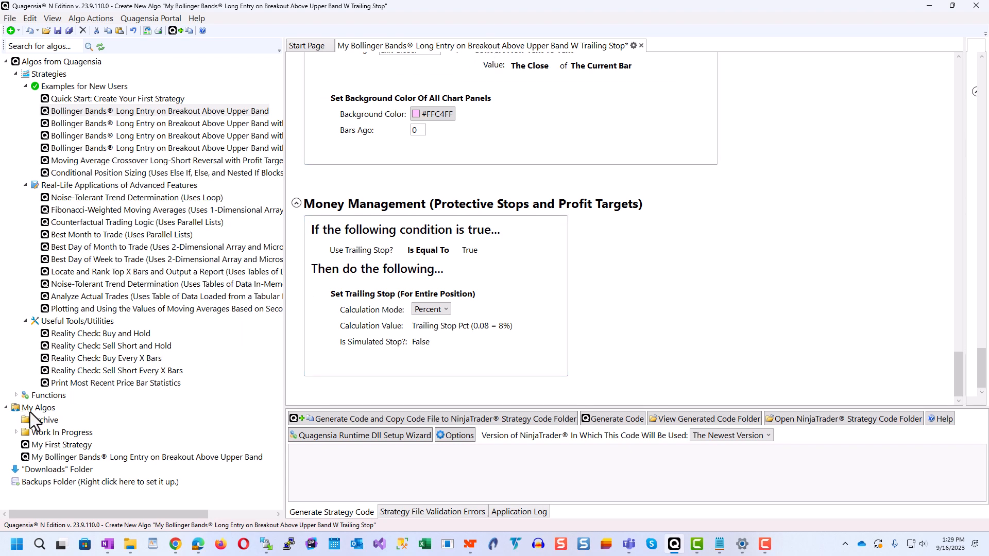
Save the strategy as MyBollBandLEOnBOAboveUpperBandWTrailStop.qsnx in the My_Algos folder, and widen the algo list to show full names
click(58, 31)
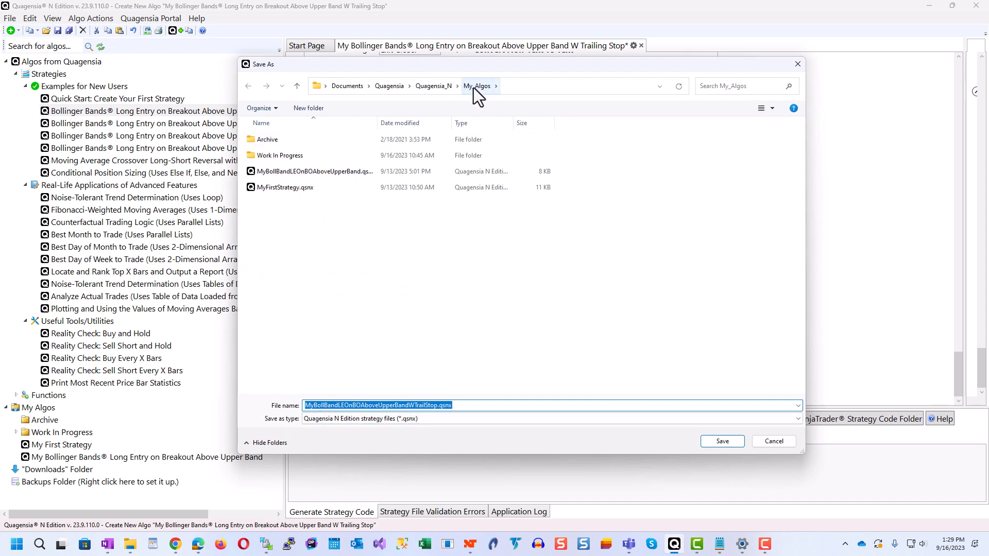
click(718, 444)
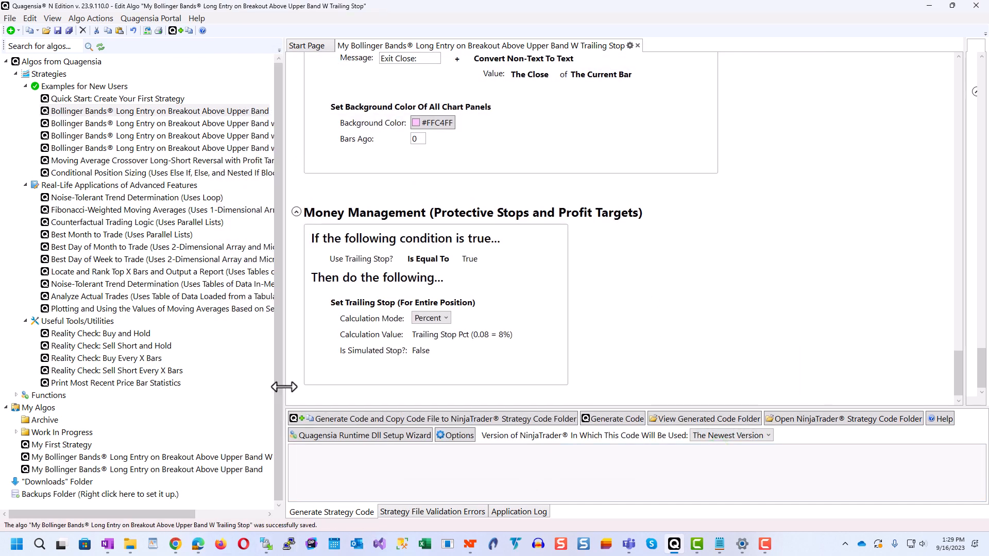
drag(282, 387, 394, 387)
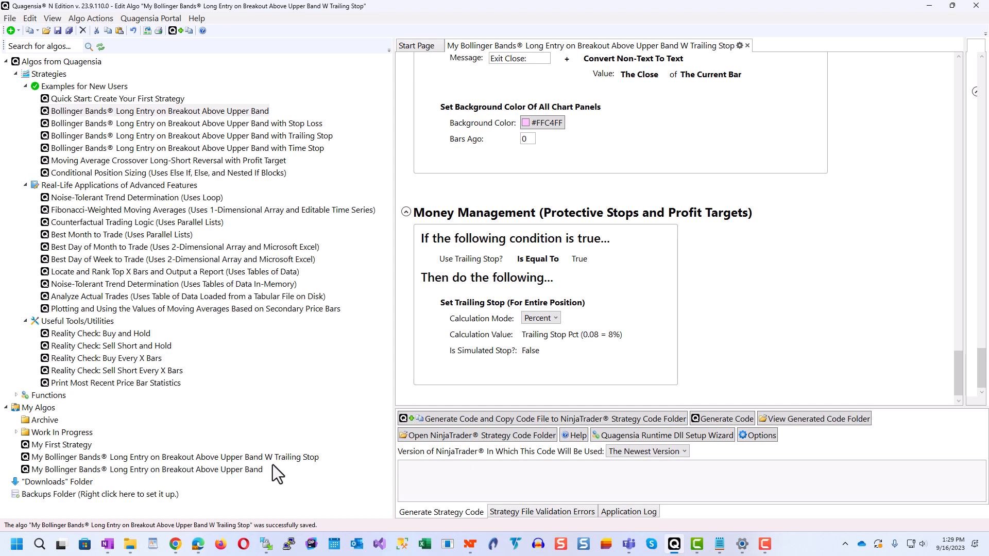
Switch to NinjaTrader, open a NinjaScript Editor window and move it clear of the Control Center
click(469, 545)
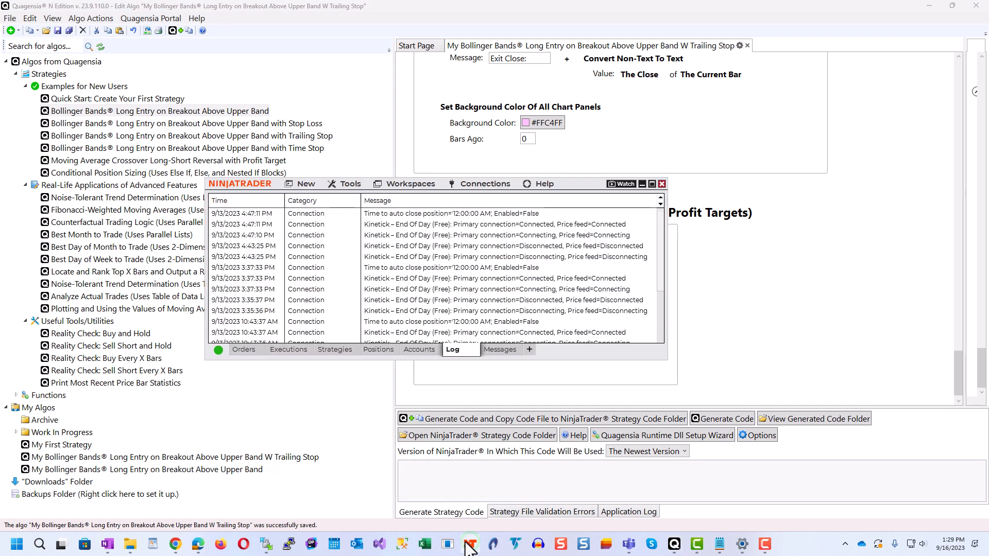
click(309, 184)
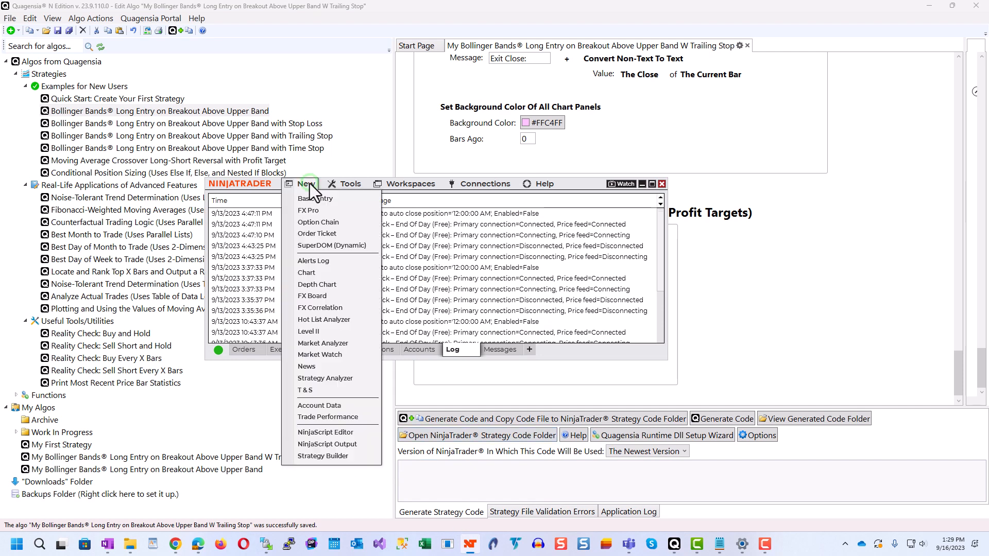
click(326, 434)
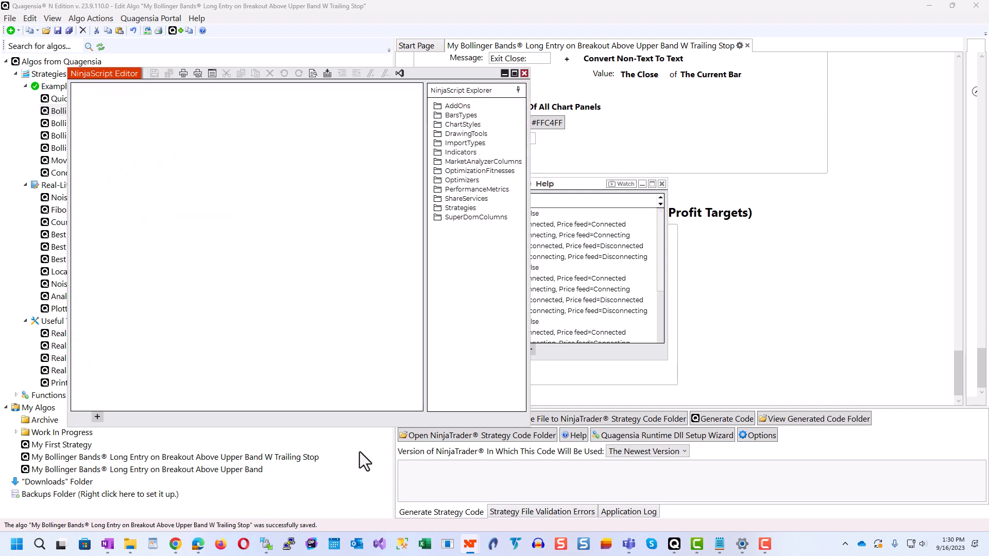
drag(449, 77, 644, 156)
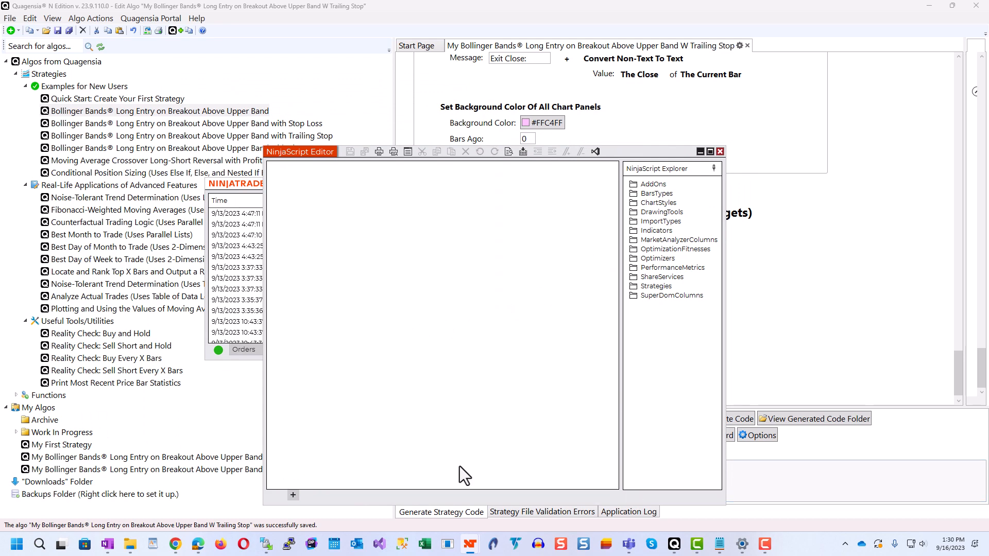
Return to Quagensia N Edition, generate the strategy's code and copy the code file to the NinjaTrader strategy code folder
click(788, 470)
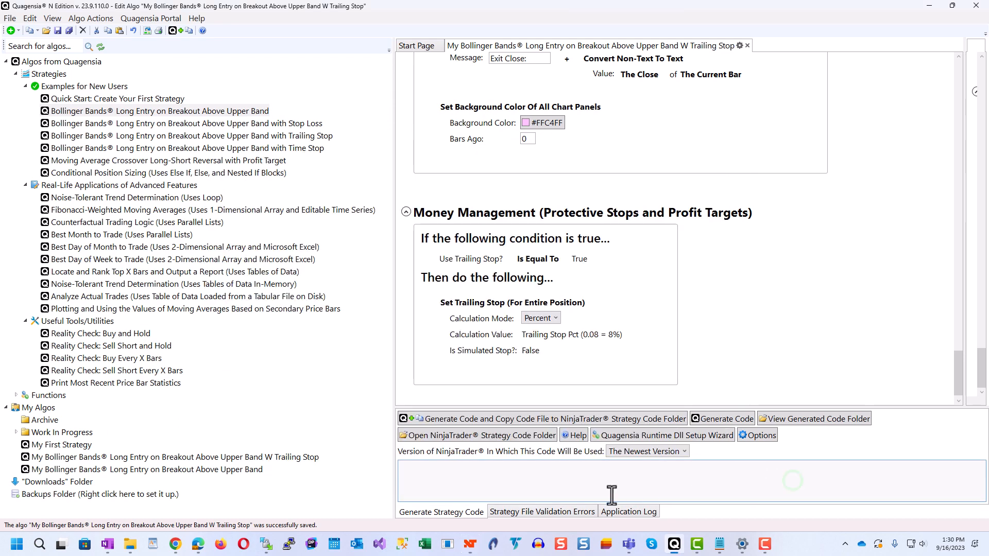
click(464, 421)
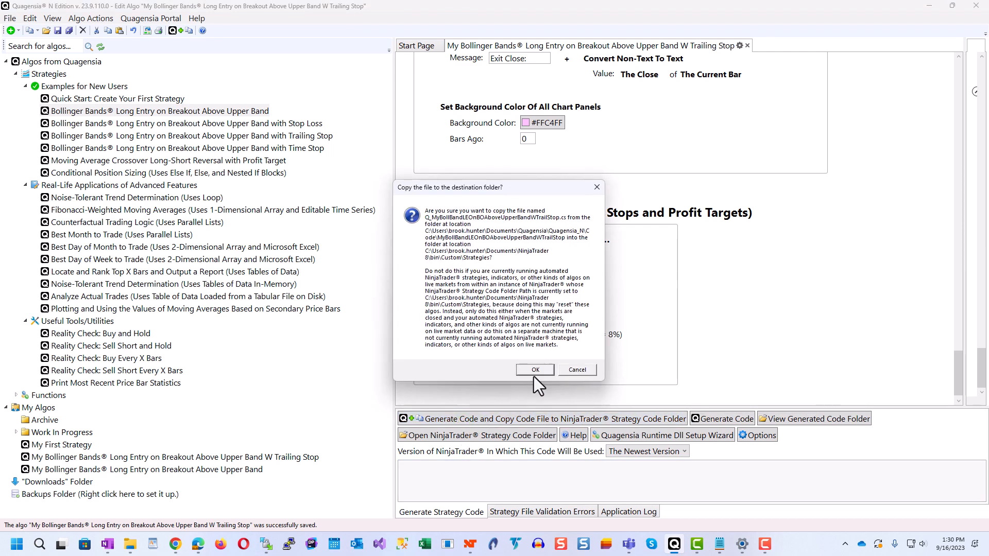
click(537, 369)
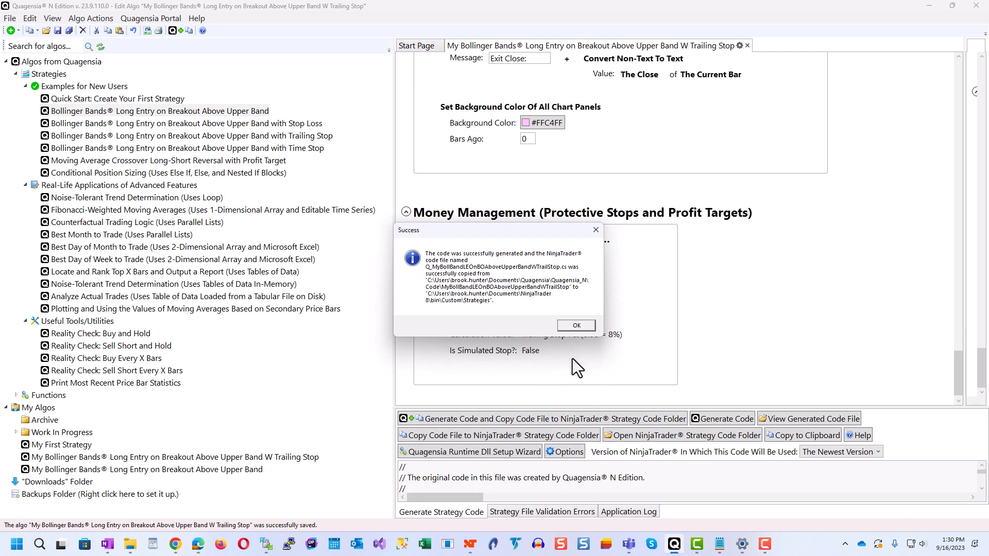
click(583, 327)
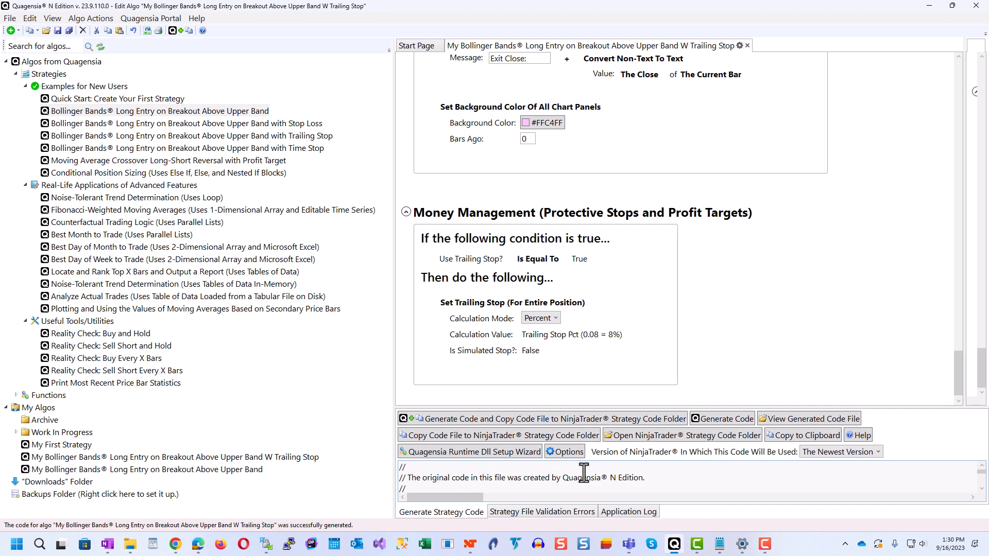
Switch to the NinjaTrader Control Center, open a new Strategy Analyzer and maximize its window
click(470, 546)
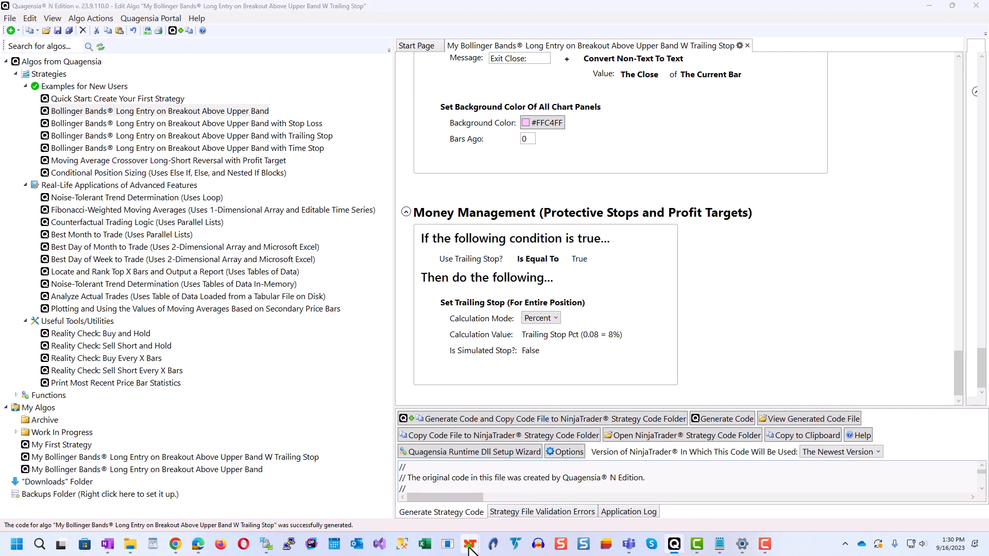
click(430, 499)
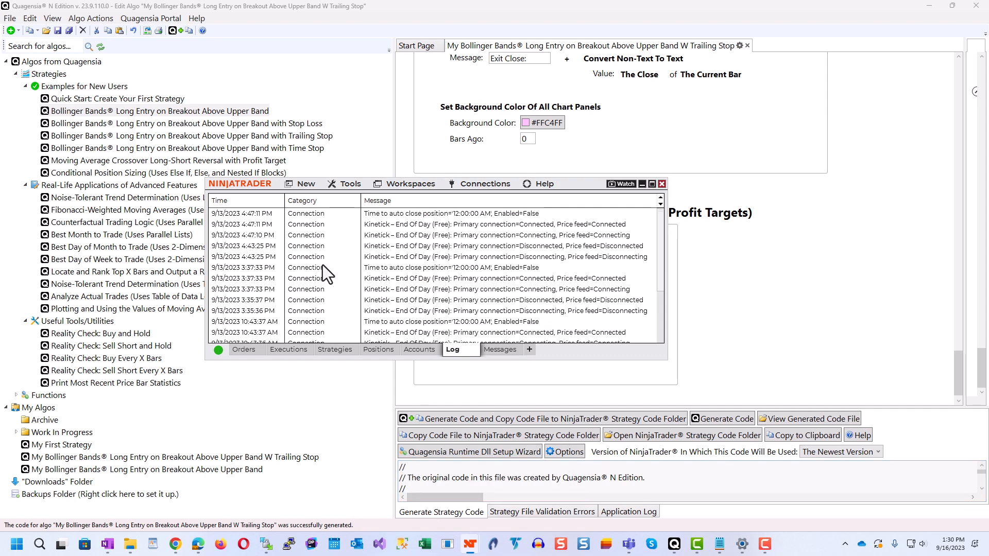
click(306, 189)
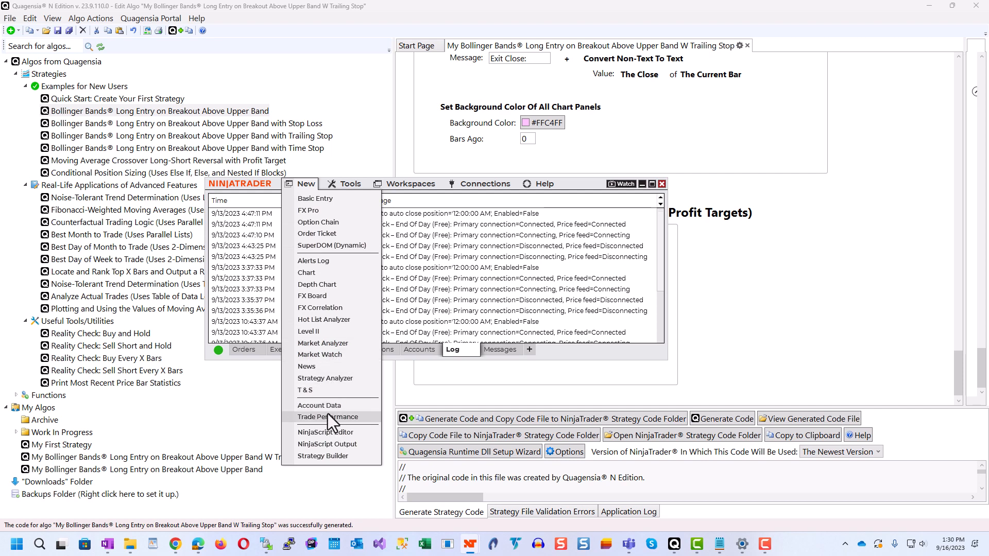
click(329, 379)
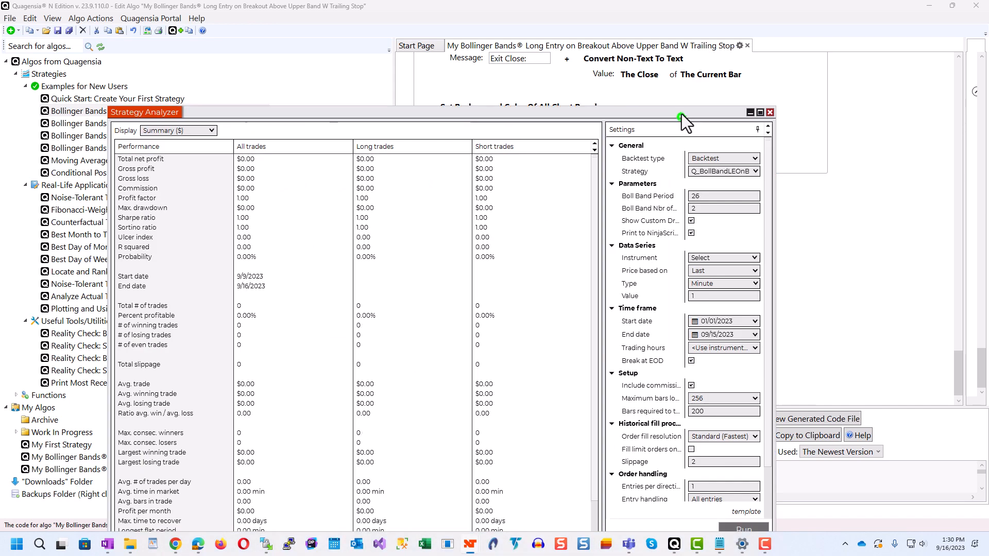
drag(682, 114, 742, 59)
click(799, 61)
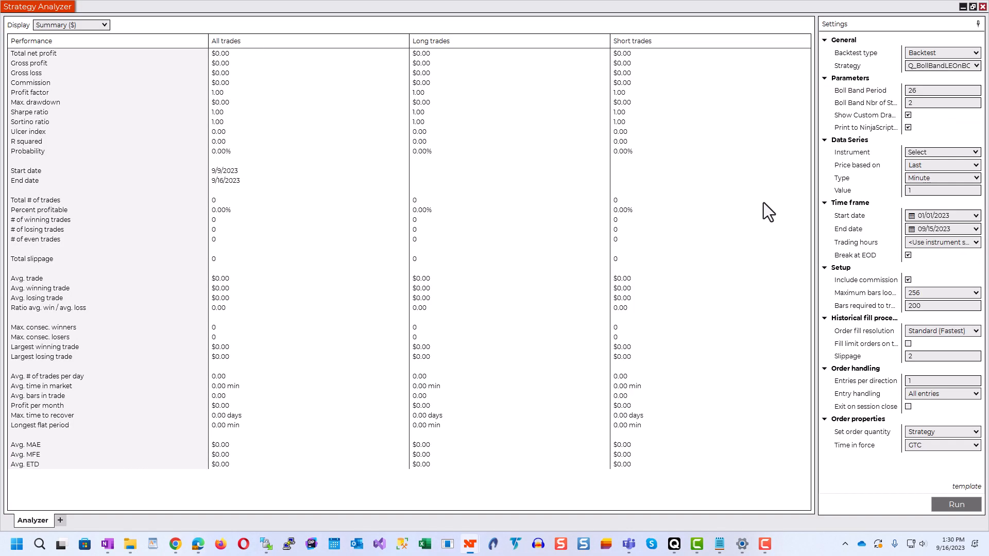
Select Q_MyBollBandLEOnBOAboveUpperBandWTrailStop as the backtest strategy, widening the settings area to show full names
drag(817, 183, 662, 280)
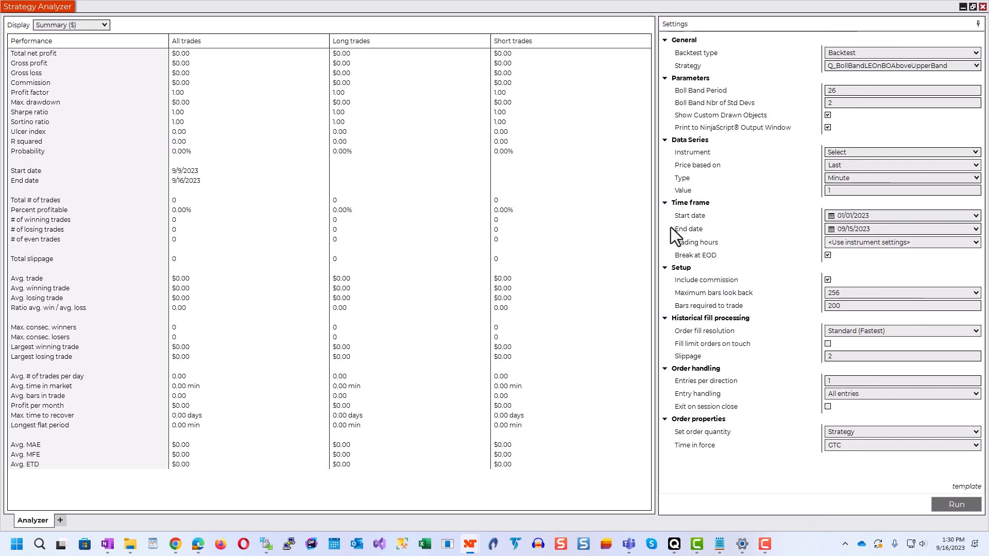
click(877, 66)
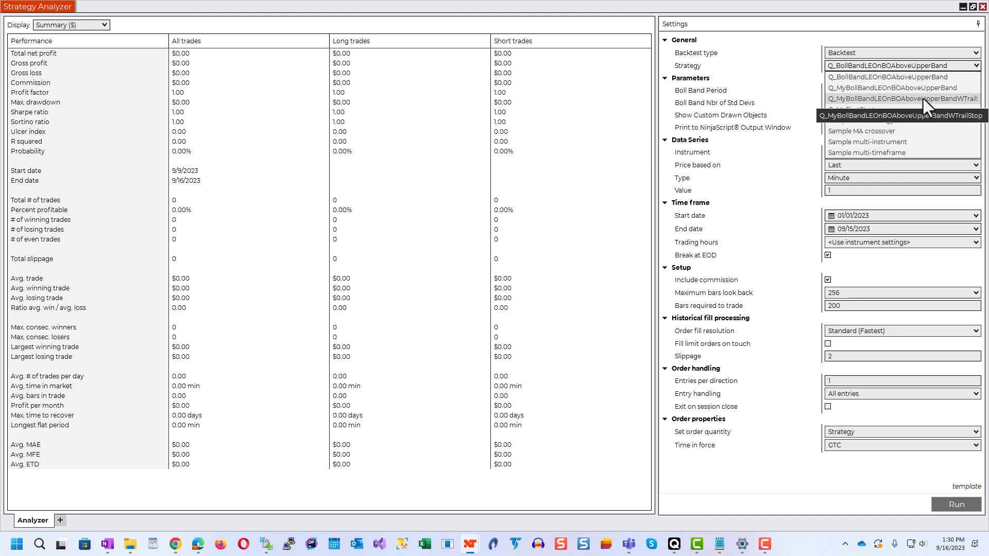
click(965, 98)
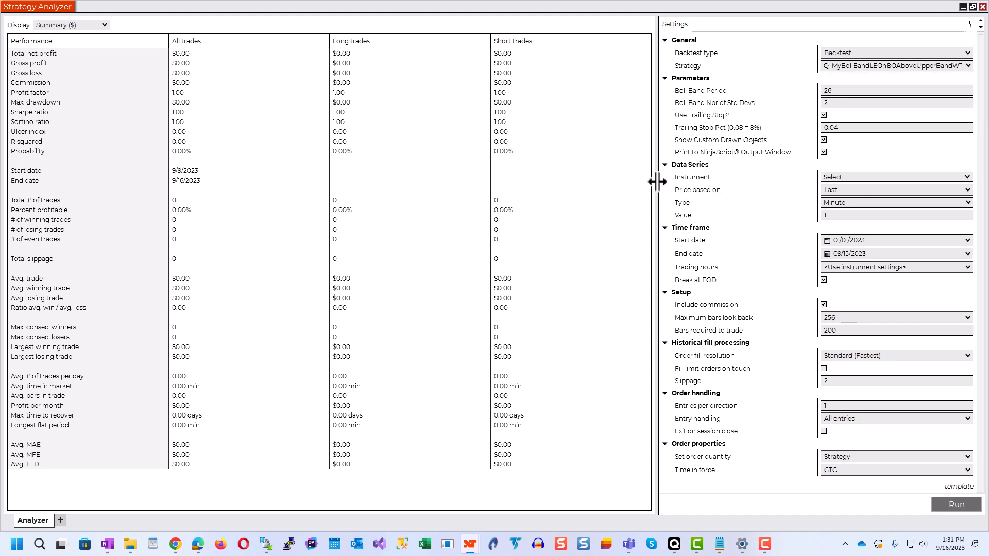
drag(656, 186, 583, 195)
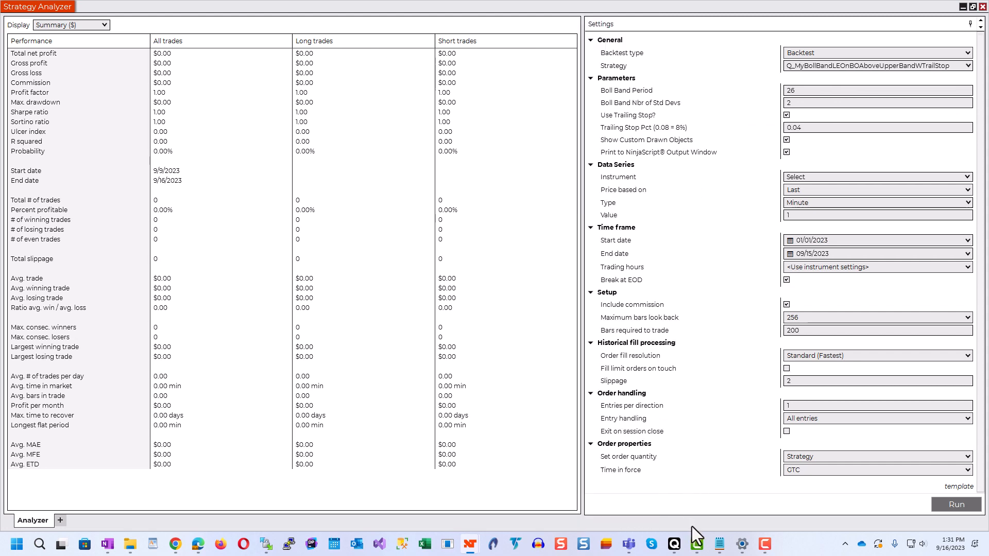
Check the active data connection in the NinjaTrader Control Center, then minimize that window
mouse_move(470, 541)
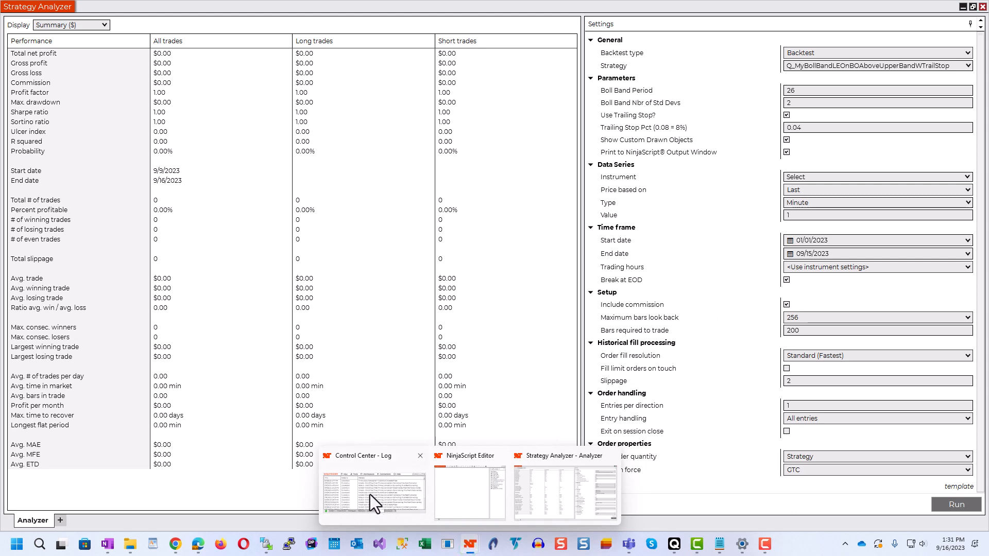
click(371, 496)
click(494, 185)
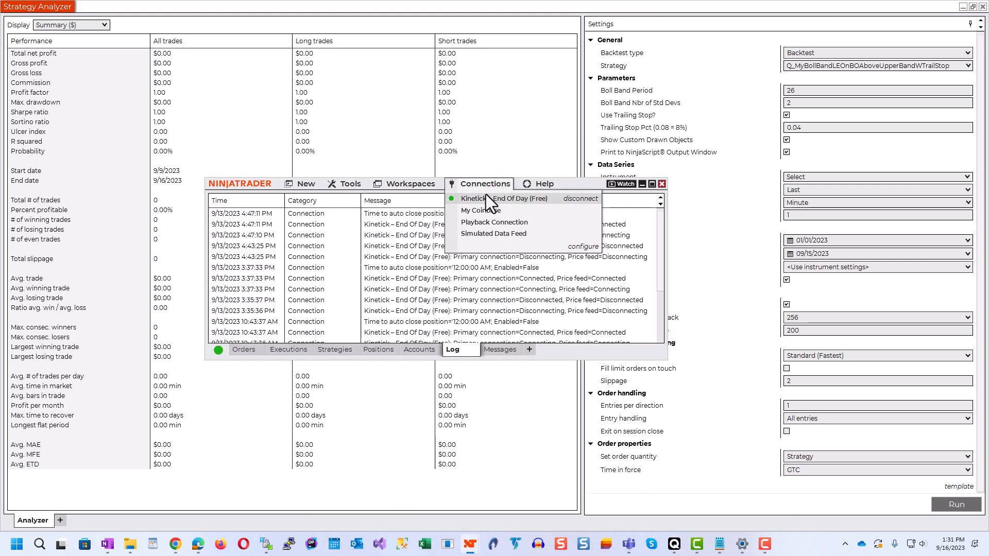
click(642, 184)
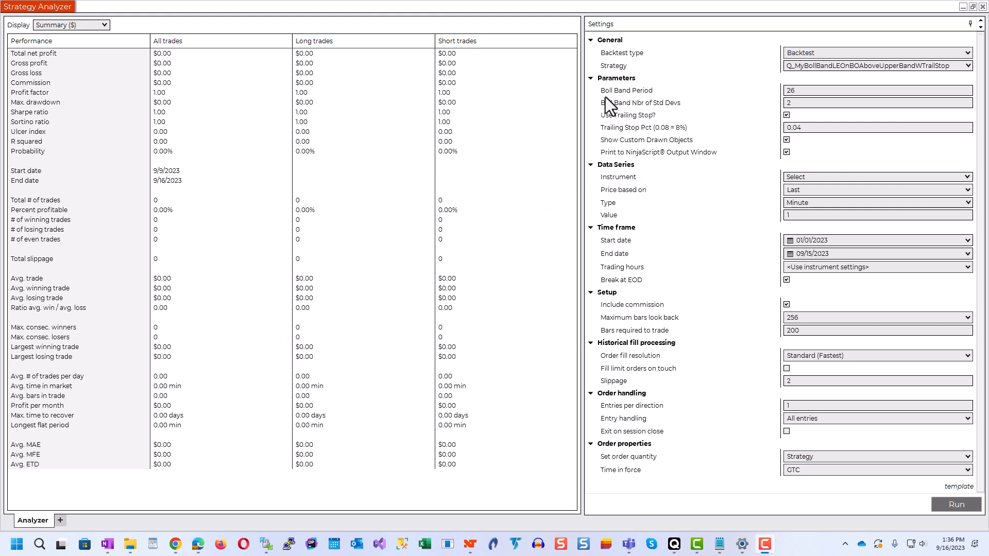
Review the strategy's Bollinger Band period, standard deviations, trailing stop option and trailing stop percentage parameters
click(808, 91)
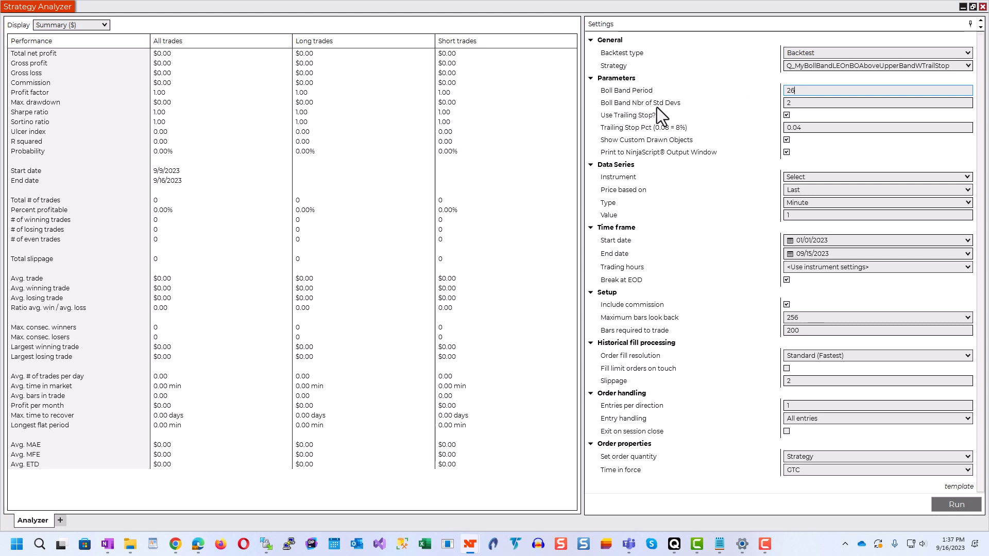
click(802, 100)
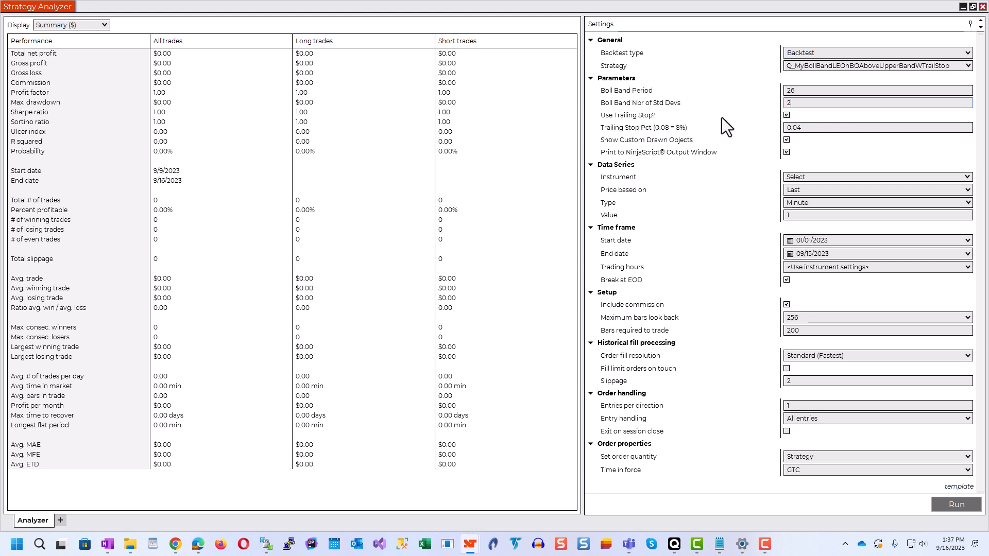
click(788, 115)
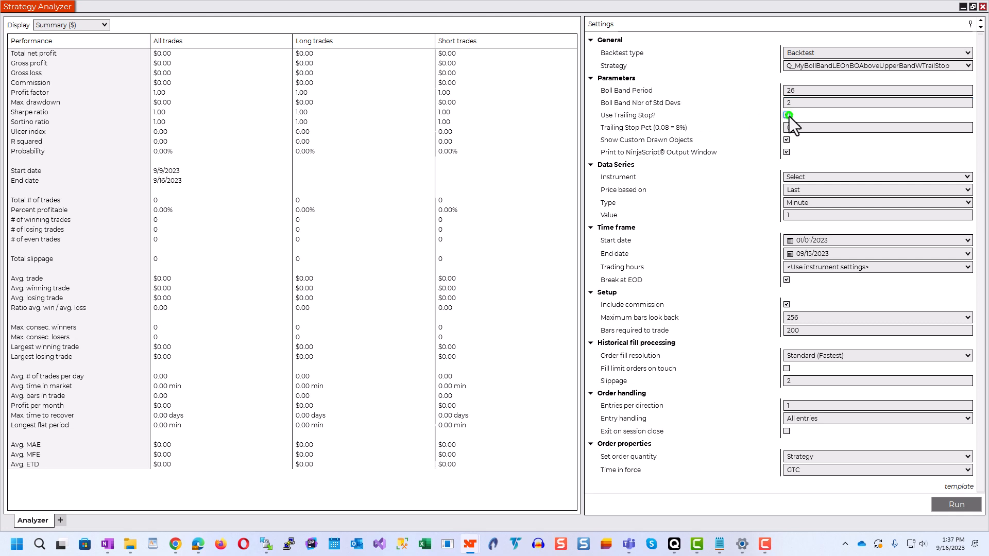
click(788, 115)
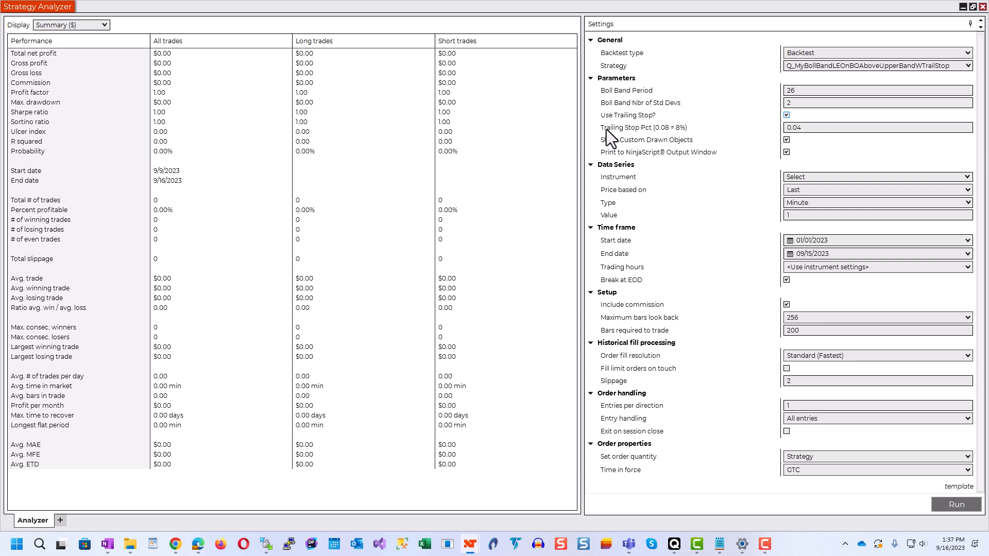
click(810, 128)
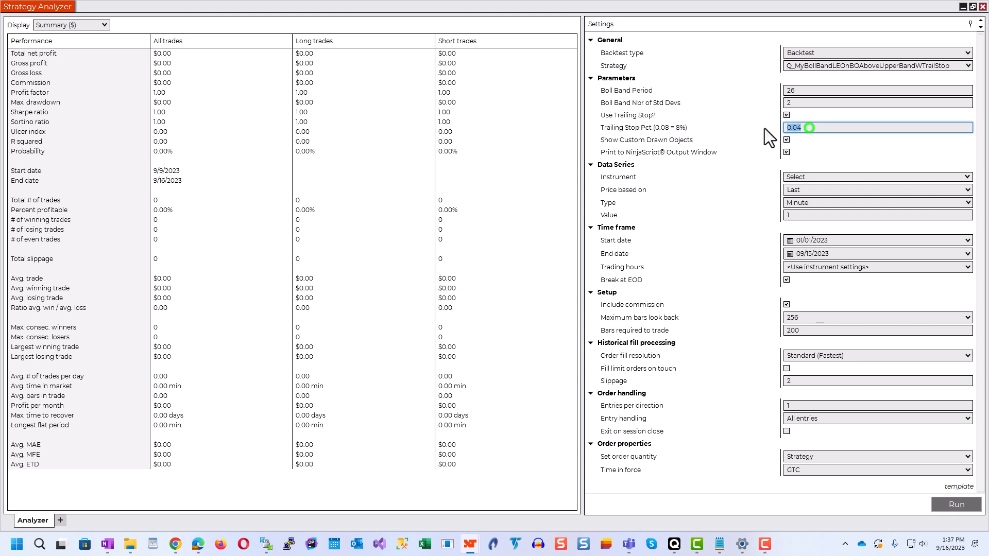
click(810, 129)
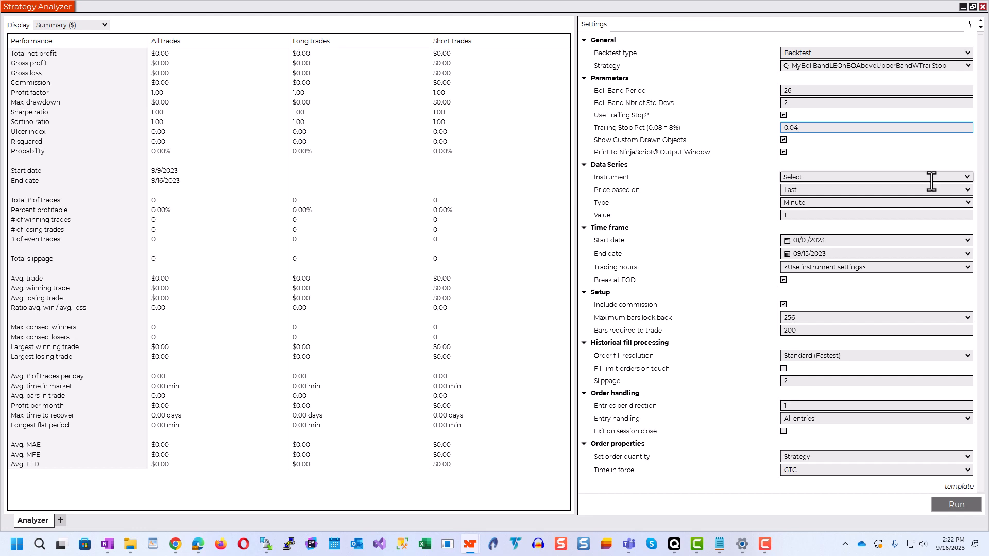
Set the backtest data series to the GLD instrument with Day bars
click(963, 179)
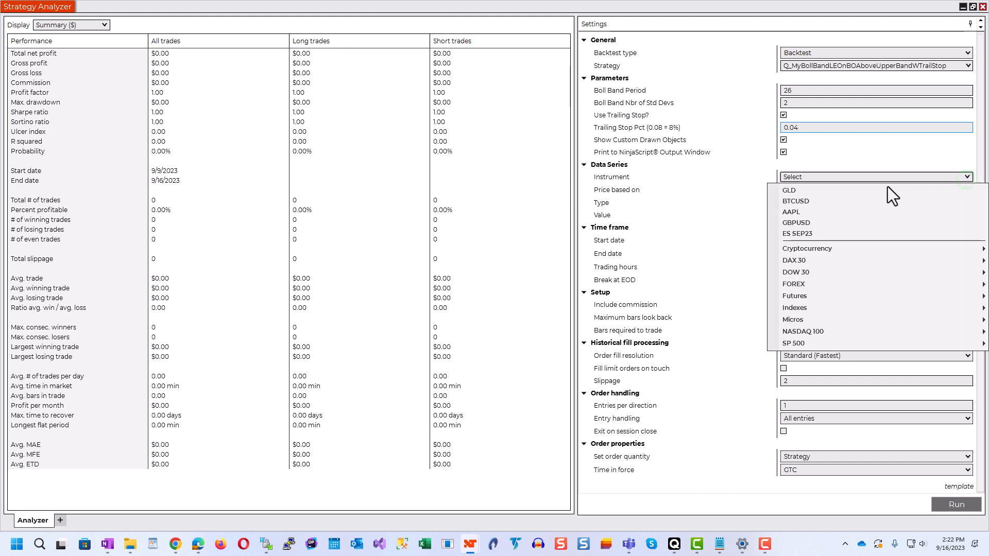
click(824, 195)
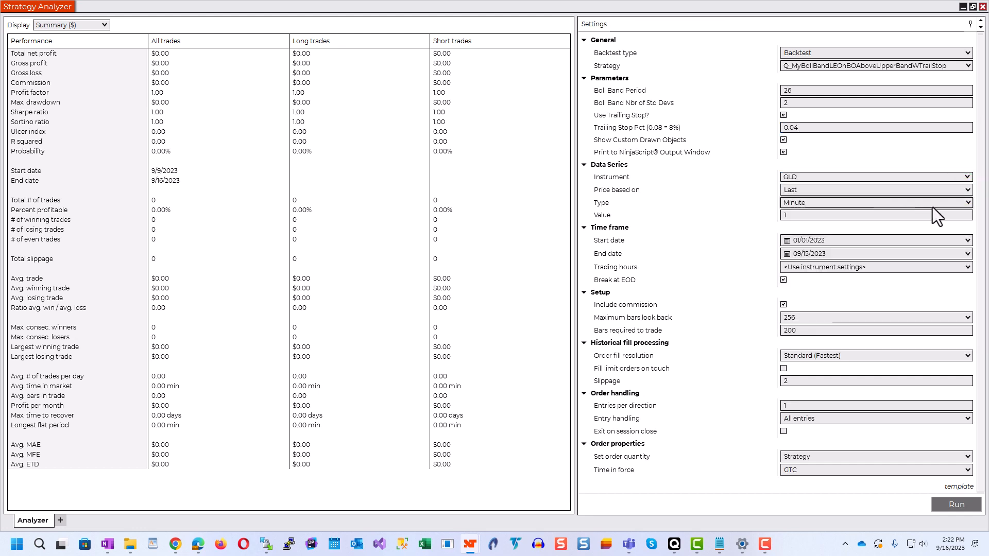
click(969, 203)
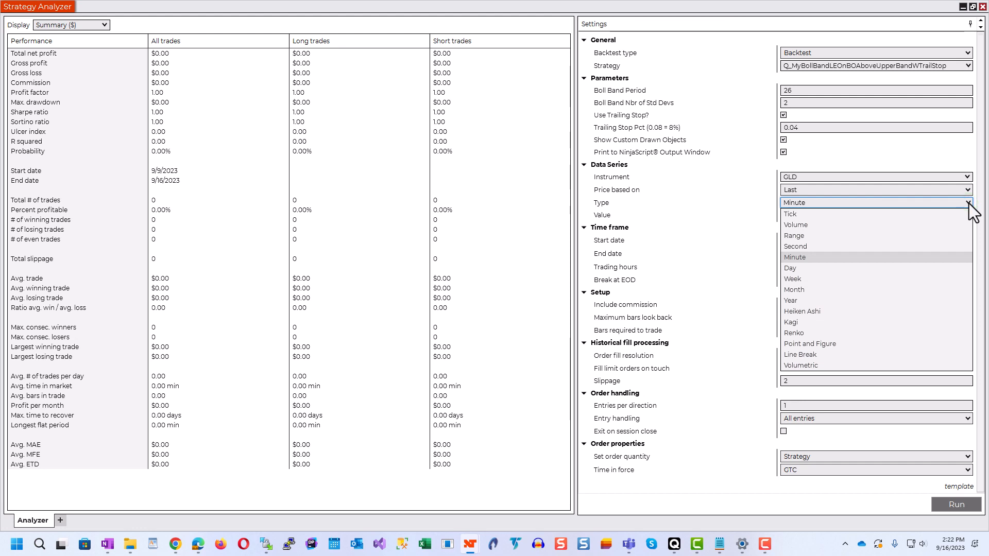
click(821, 268)
Set the backtest start date to 01/01/2005 and run the backtest
drag(828, 241, 816, 241)
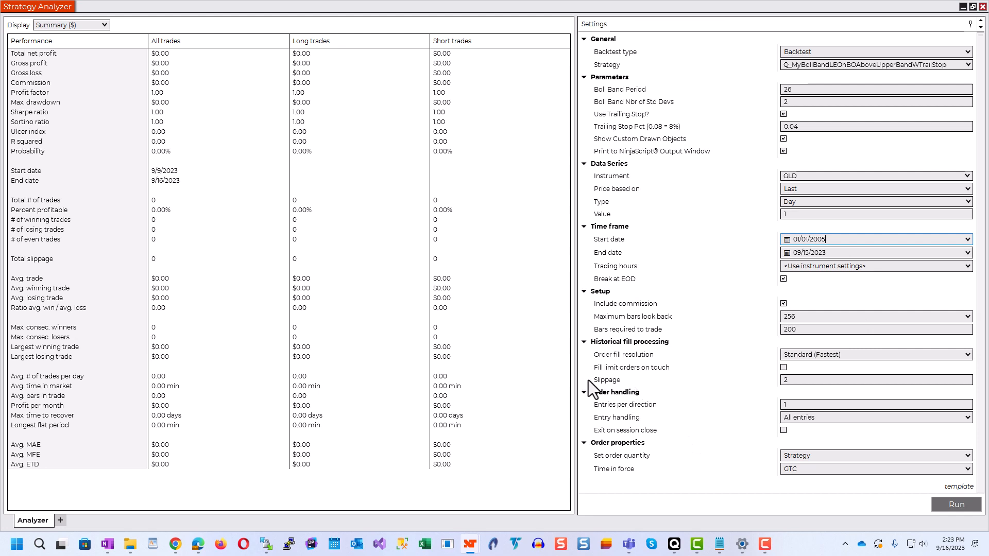
click(814, 382)
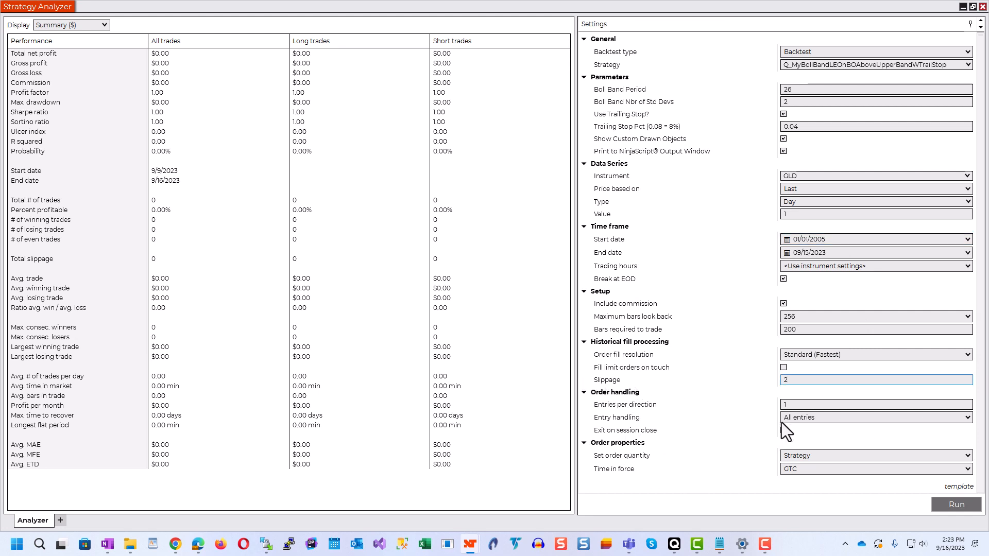
click(957, 506)
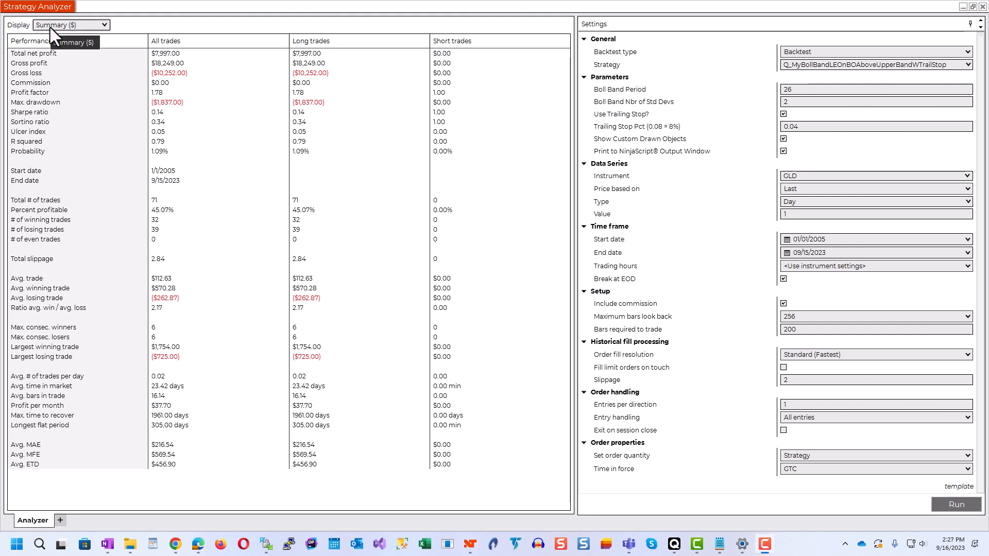
Display the backtest results as a chart and examine earlier entries, exits and trailing stop trades against the trailing stop percentage
click(50, 26)
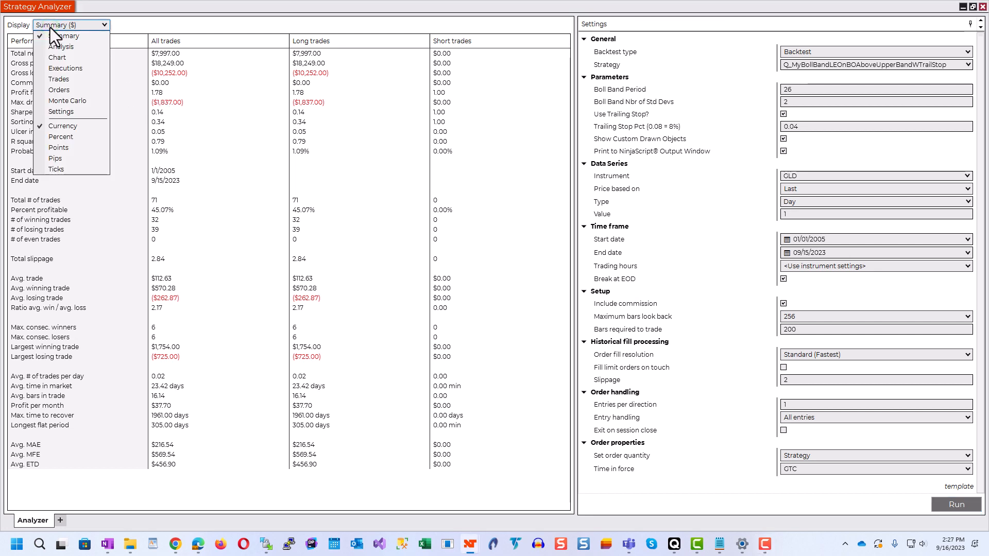
click(54, 59)
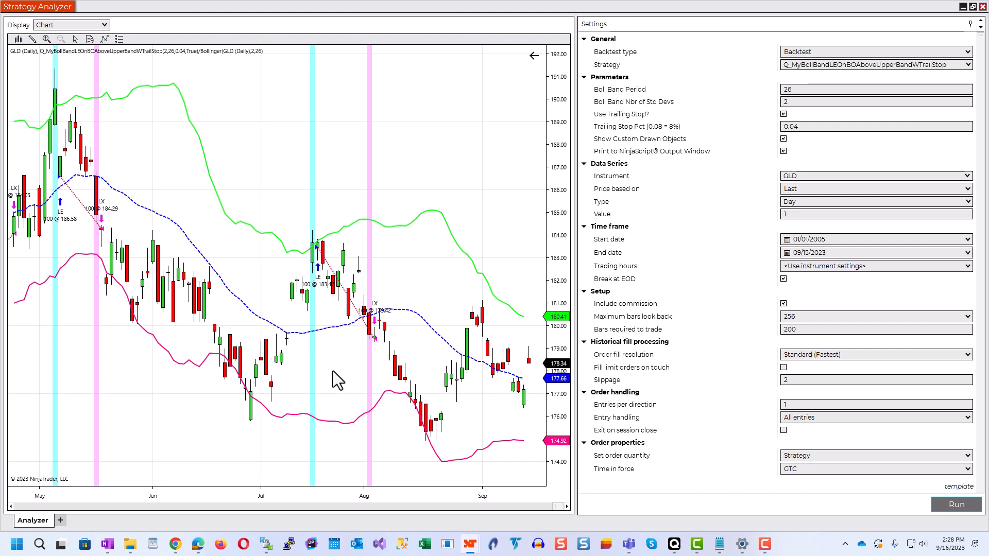
scroll(181, 425, up, 5)
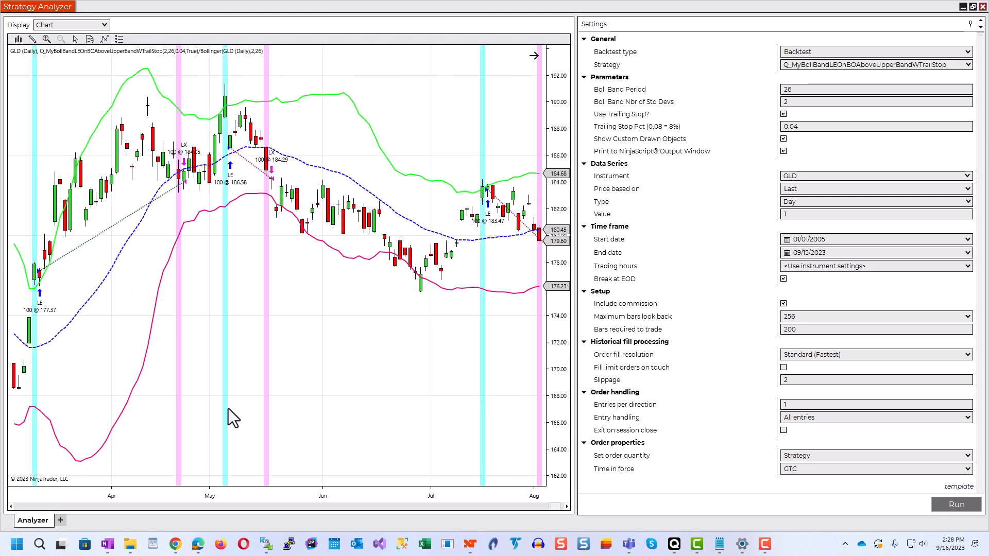
drag(155, 447, 404, 448)
drag(199, 441, 464, 449)
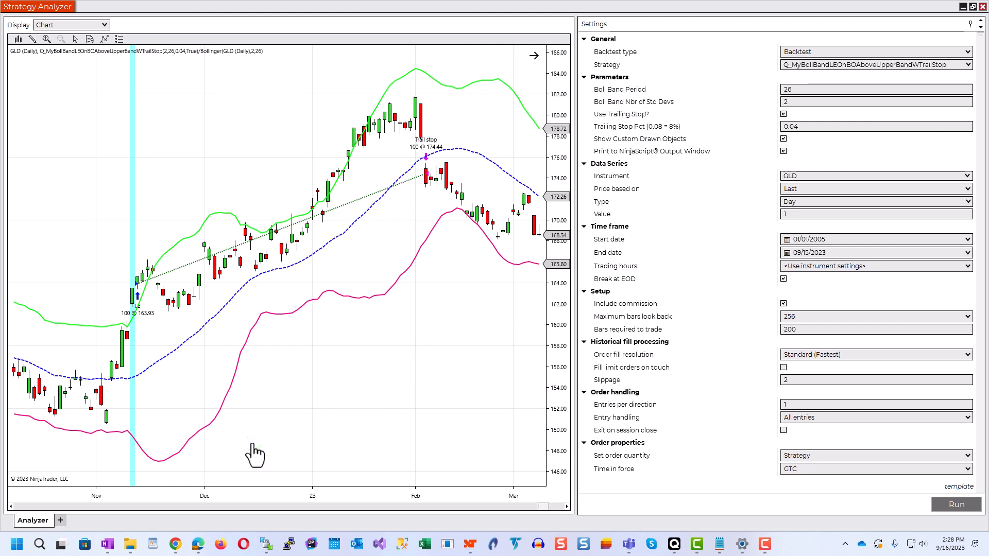
scroll(248, 454, up, 1)
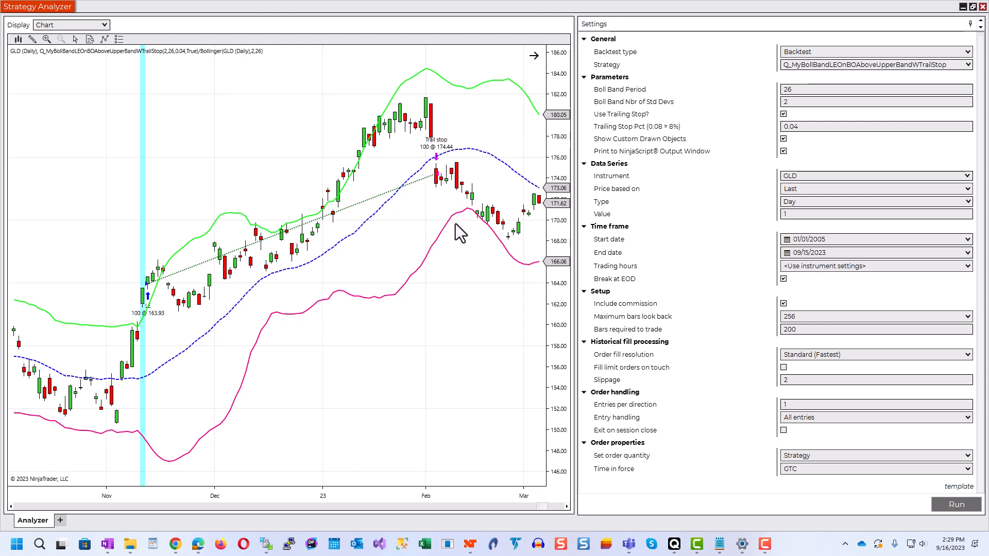
scroll(330, 413, up, 15)
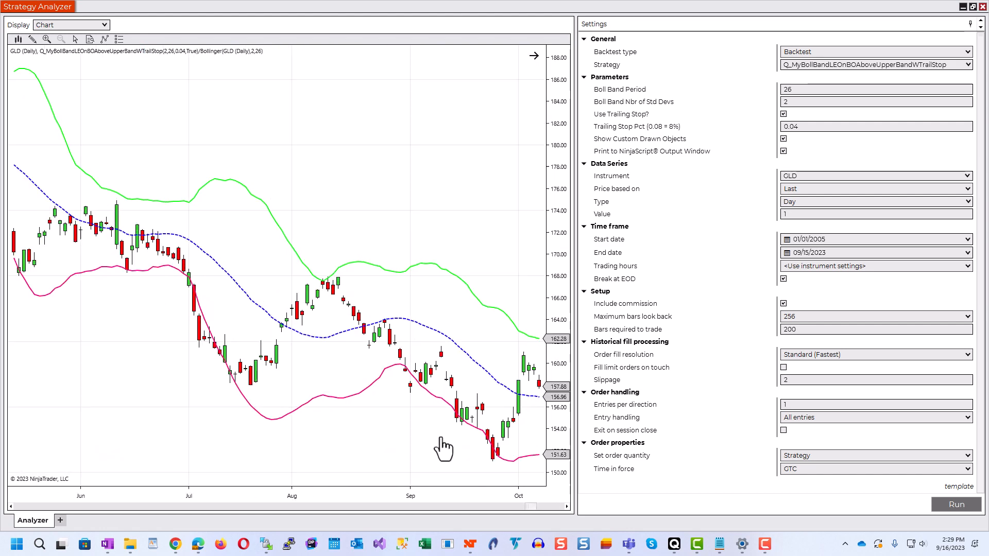
drag(33, 398, 350, 394)
drag(212, 391, 405, 427)
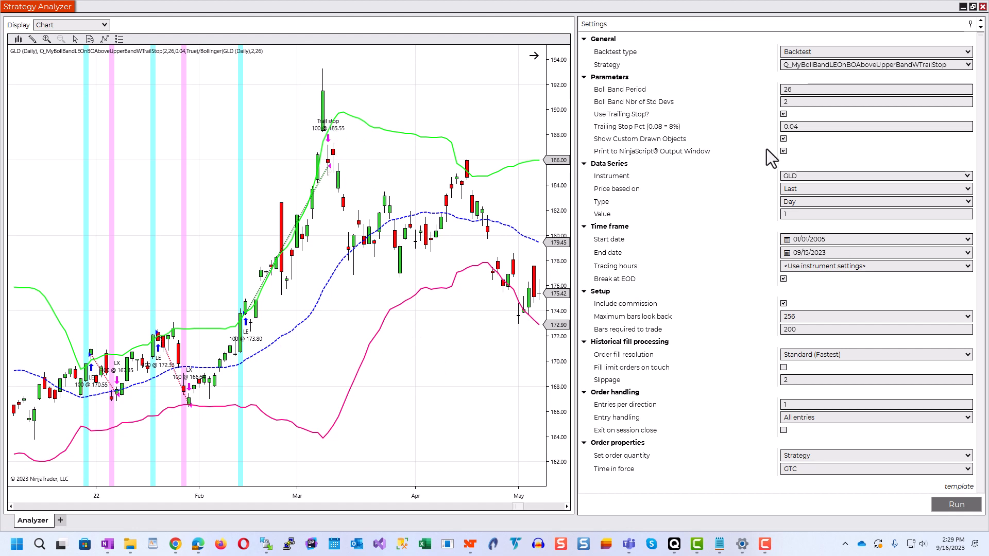
click(876, 126)
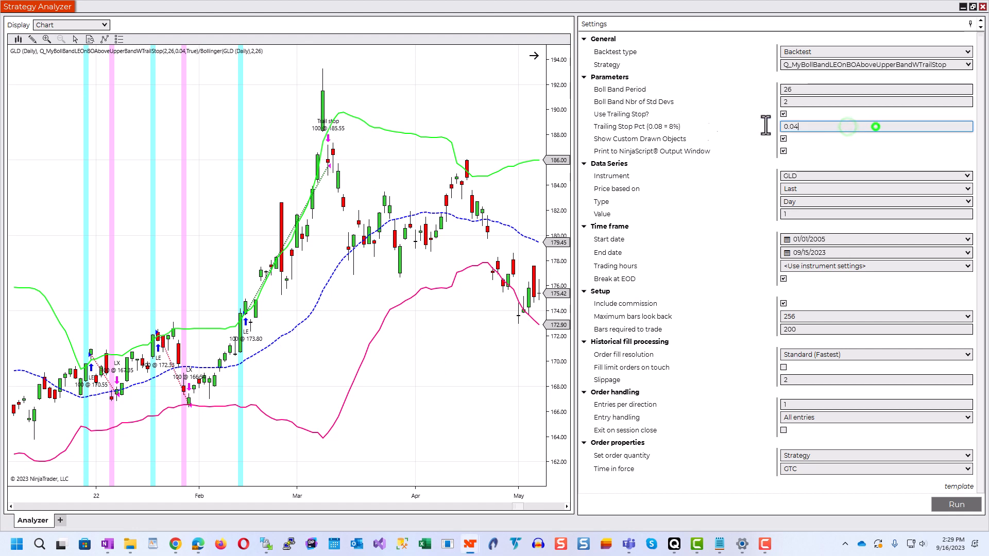
click(813, 126)
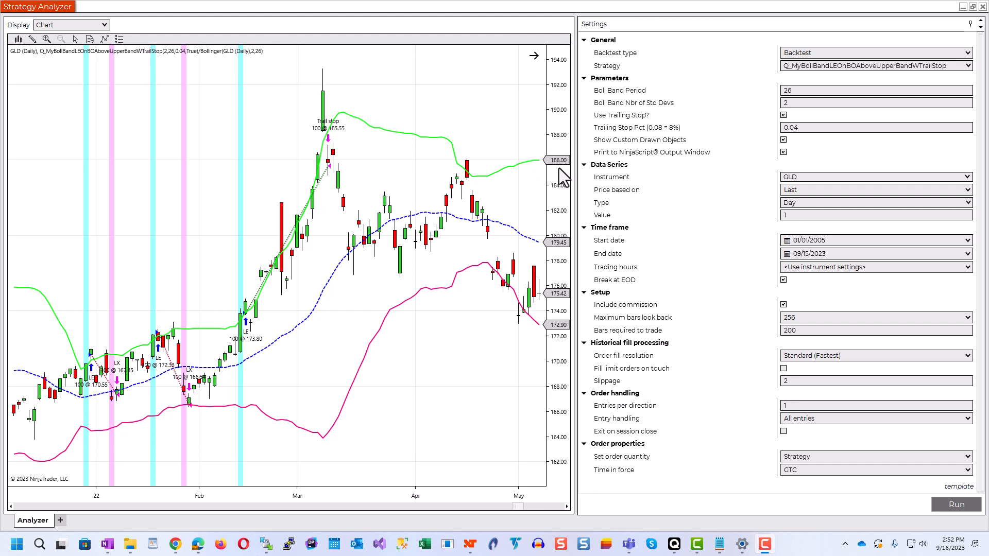
Change the backtest type to Optimization and set the Boll Band Period range to a minimum of 12 and maximum of 60
click(813, 53)
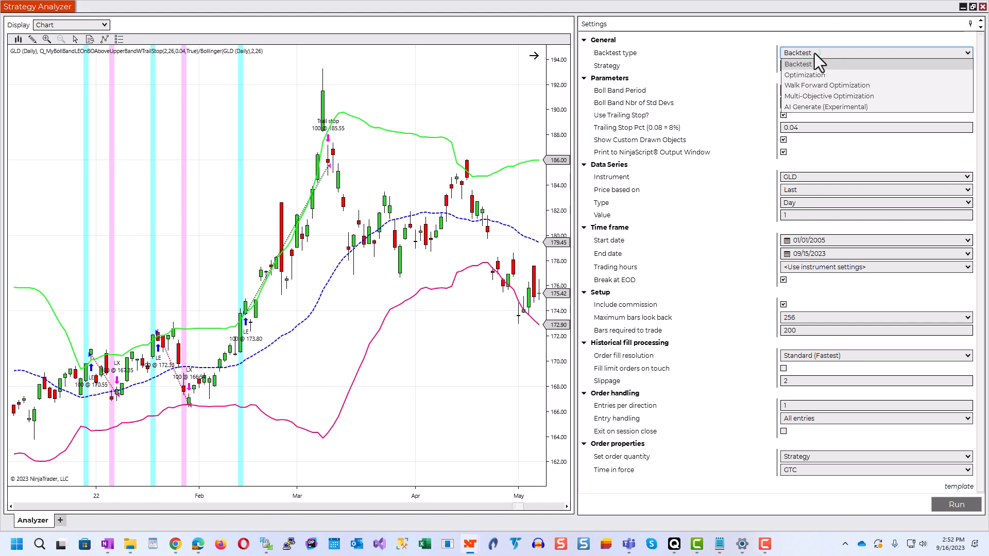
click(830, 74)
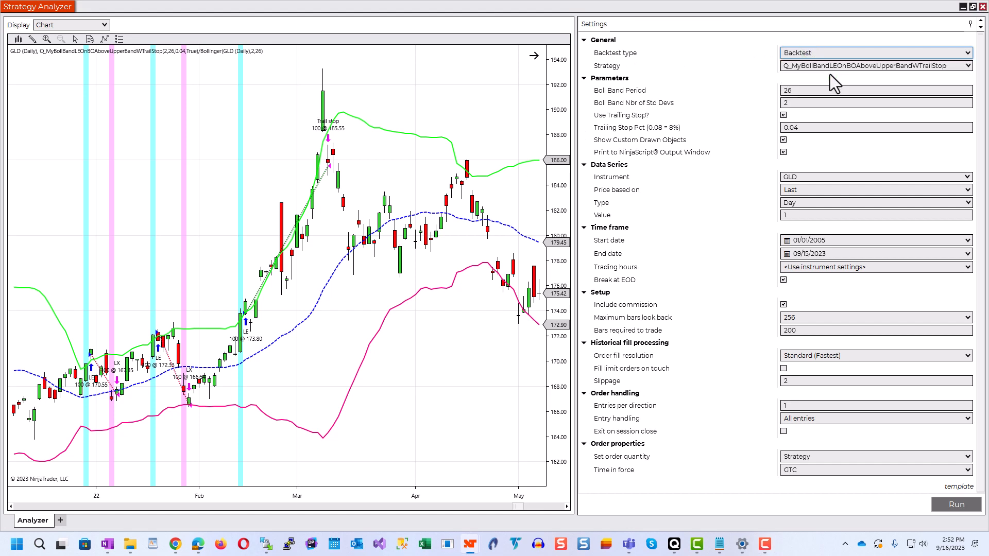
click(584, 91)
click(807, 103)
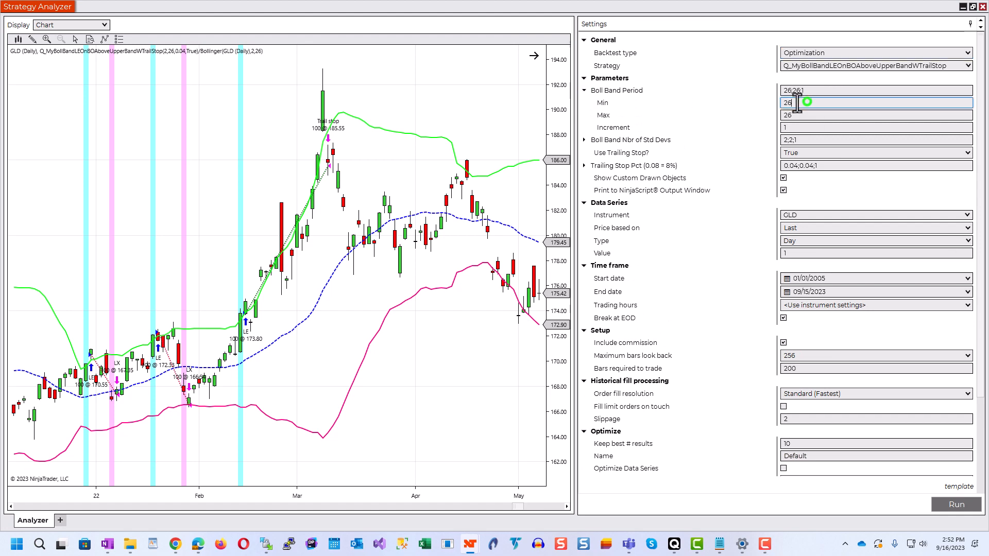
drag(779, 103, 853, 115)
text(12)
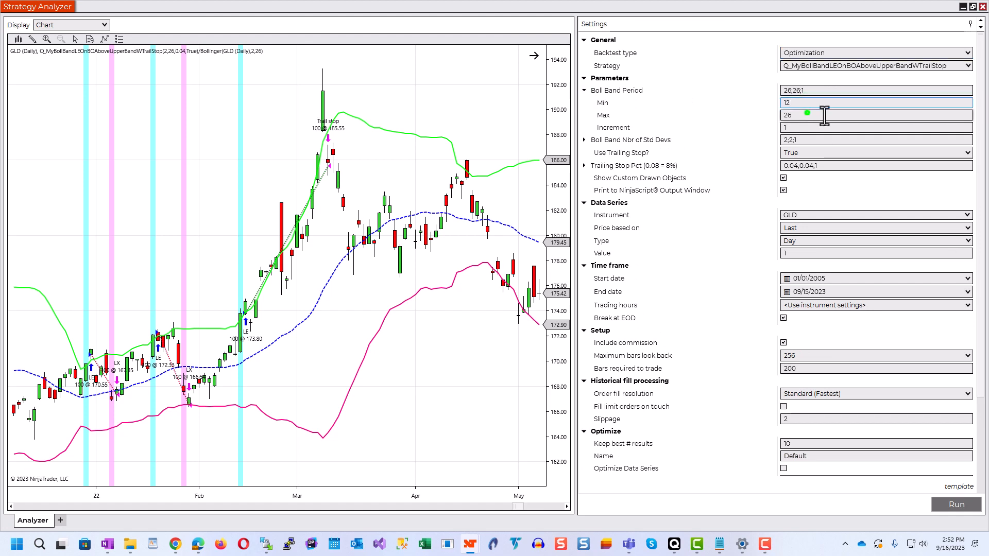
key(Tab)
text(60)
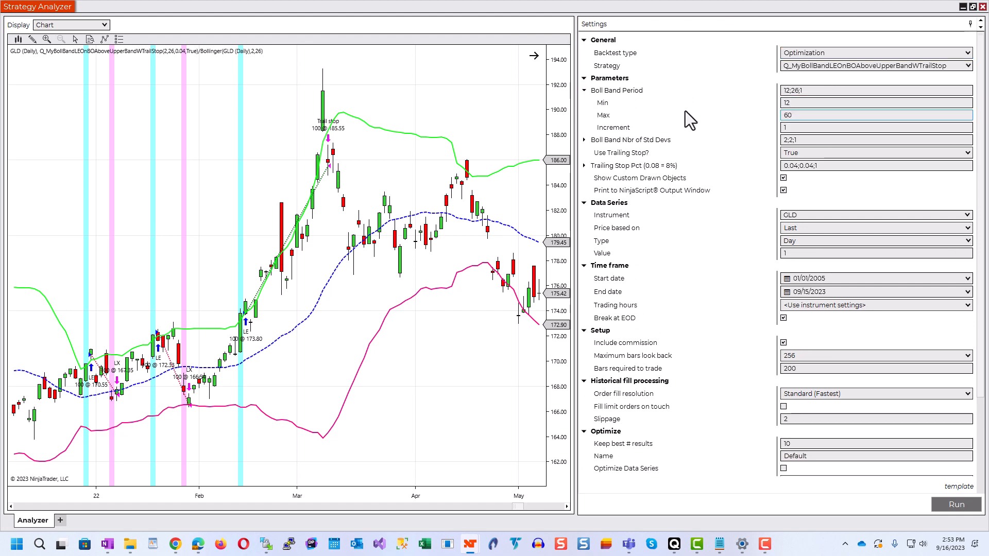
Set the Boll Band Nbr of Std Devs optimization range to minimum 1.5, maximum 2.5 and increment 0.1
click(582, 140)
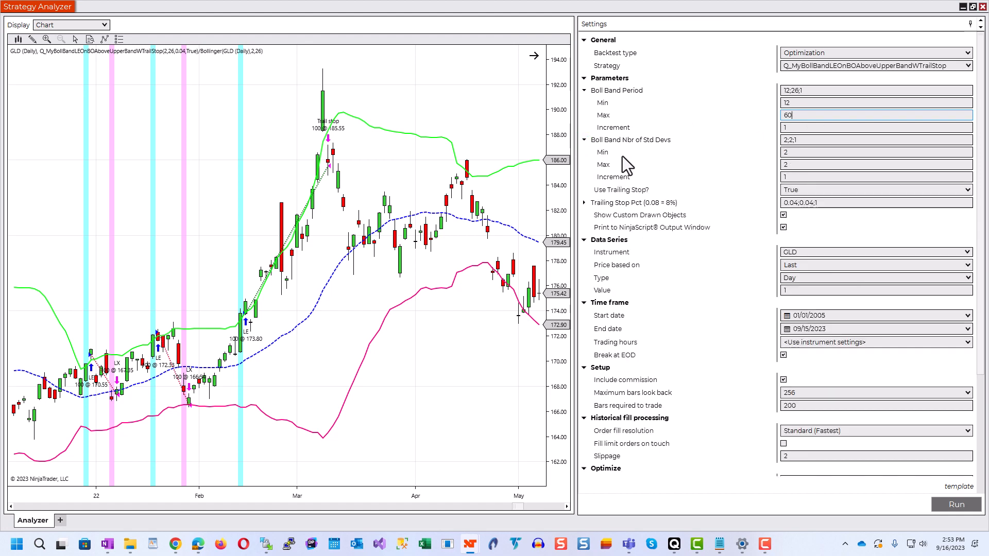
click(789, 153)
text(1)
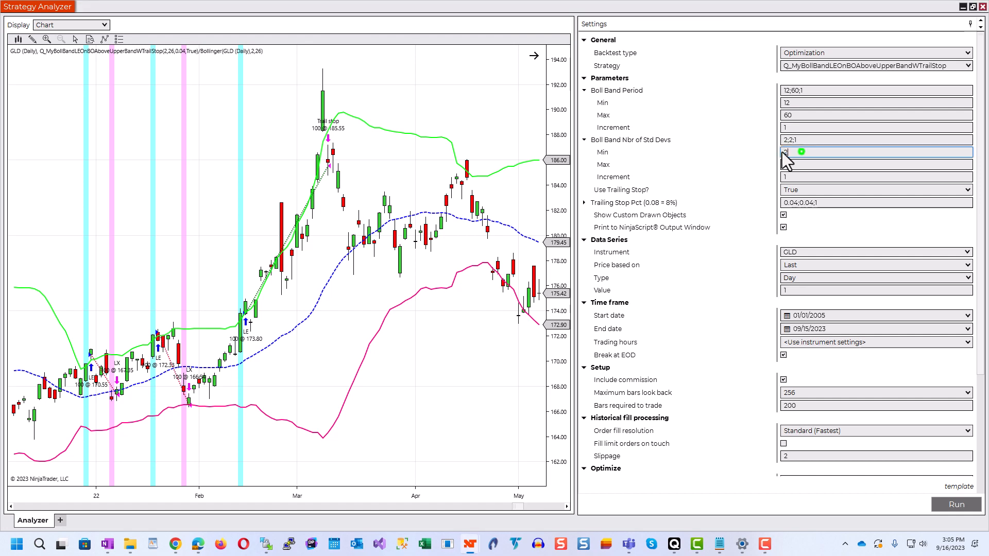
text(.5)
click(799, 165)
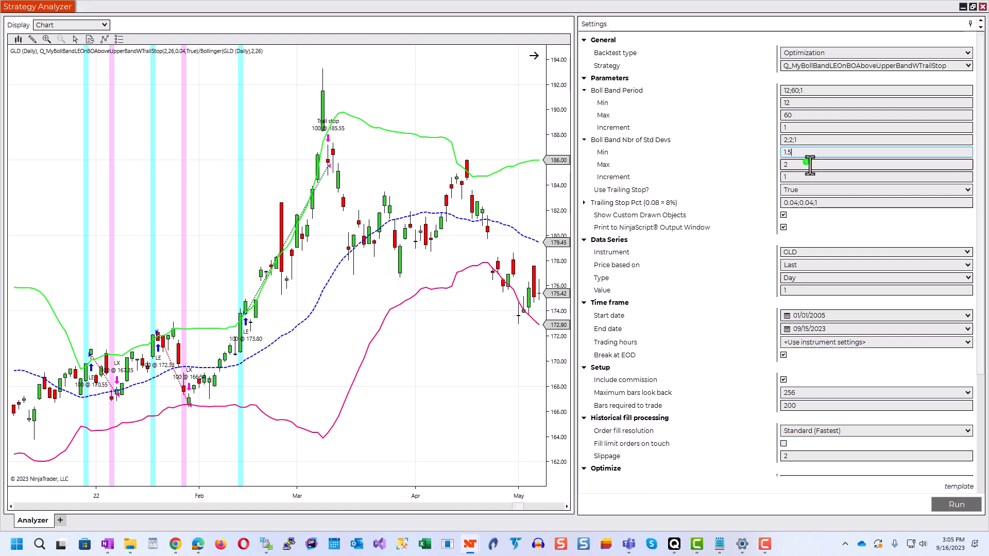
text(.5)
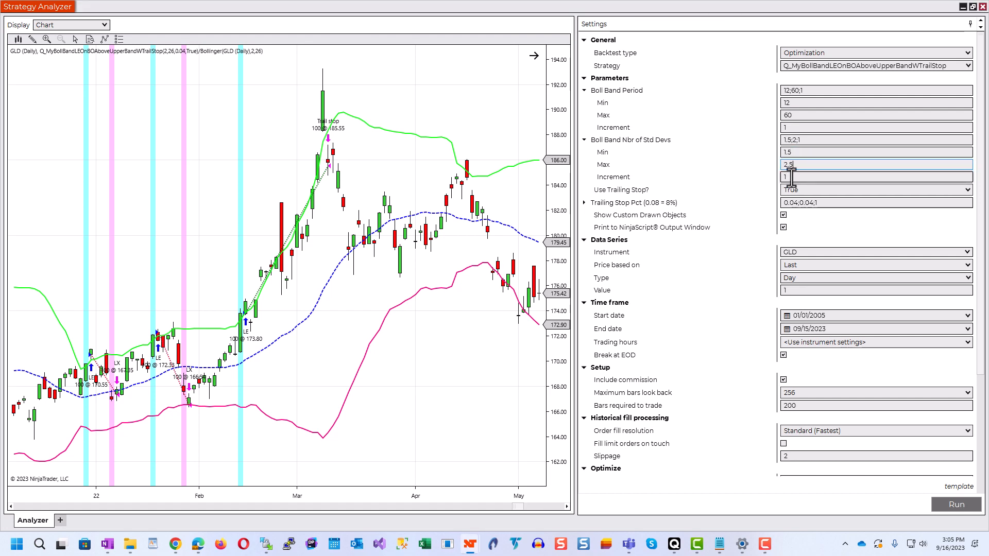
click(792, 178)
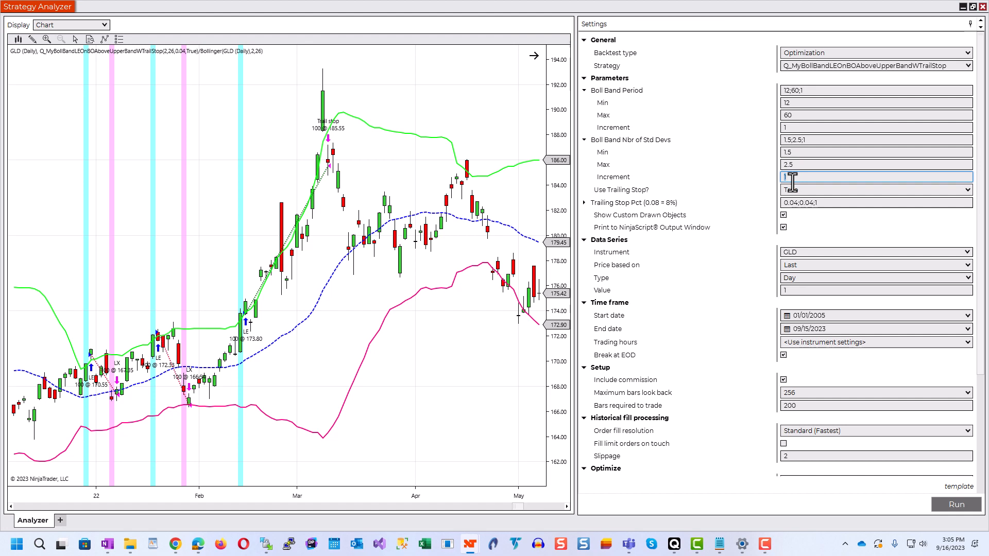
text(0.1)
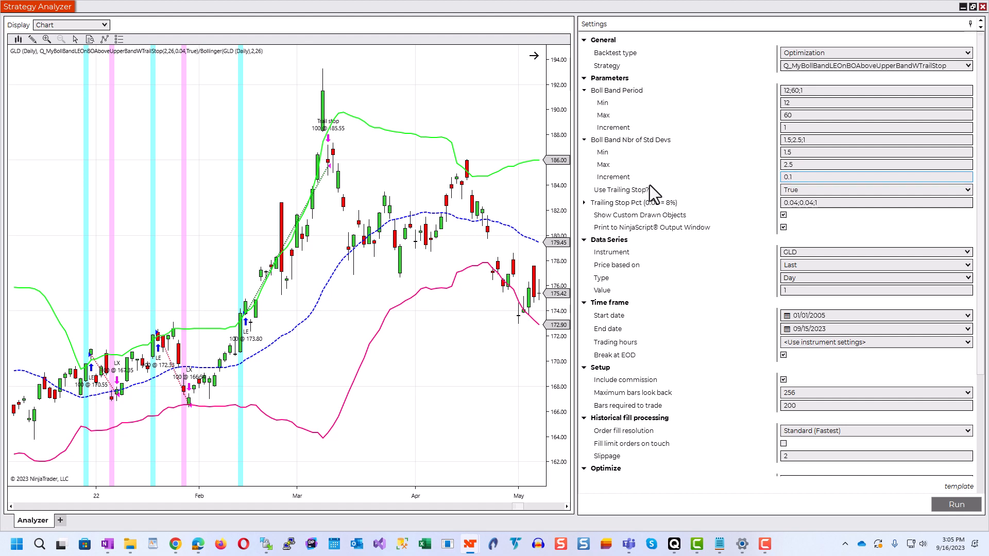
Set the Trailing Stop Pct optimization range to minimum 0.02, maximum 0.2 and increment 0.01
click(584, 203)
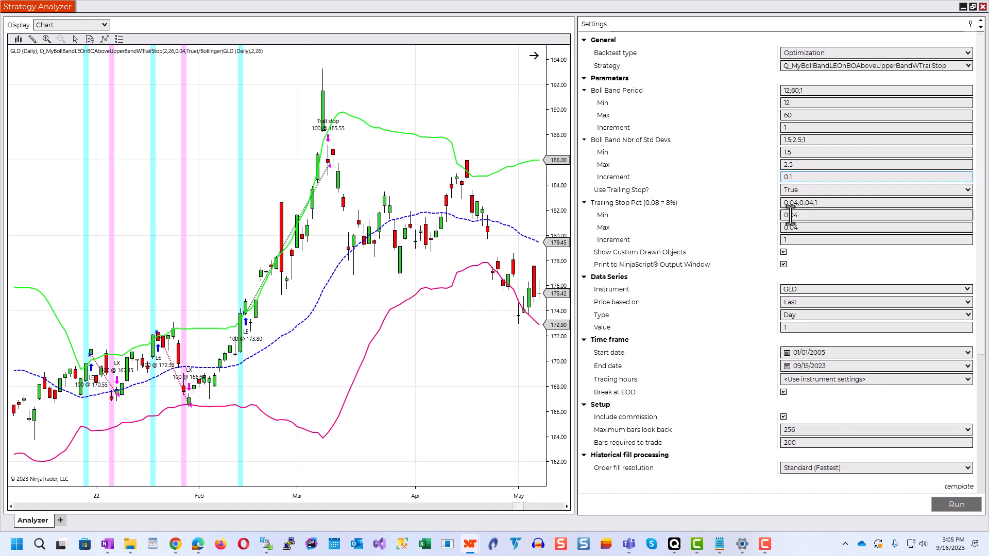
click(811, 217)
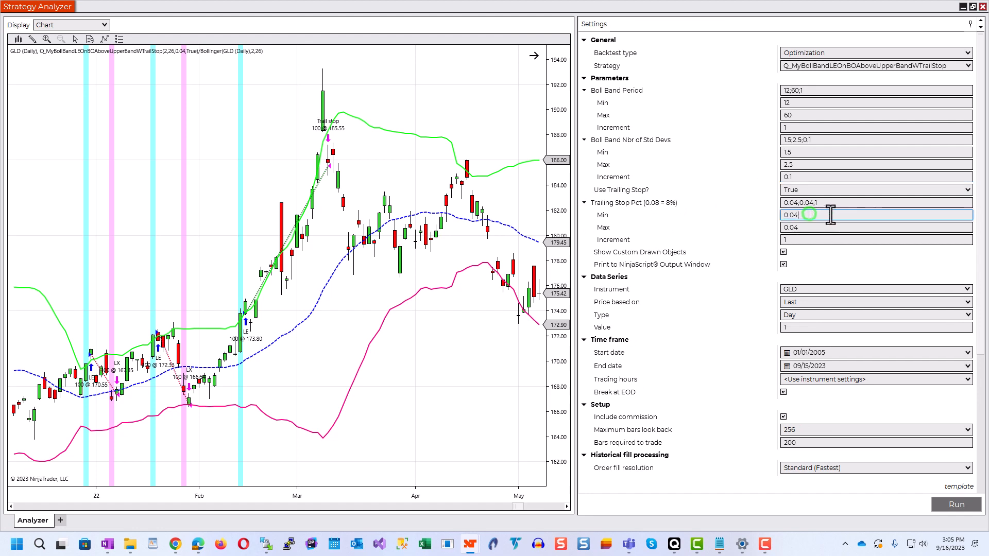
click(831, 214)
key(BackSpace)
text(2)
click(835, 227)
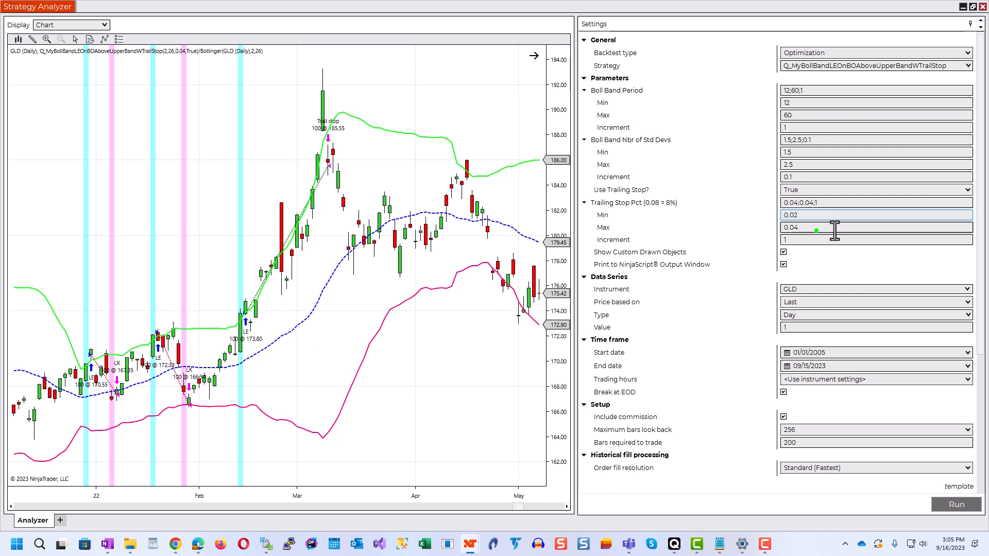
text(0.20)
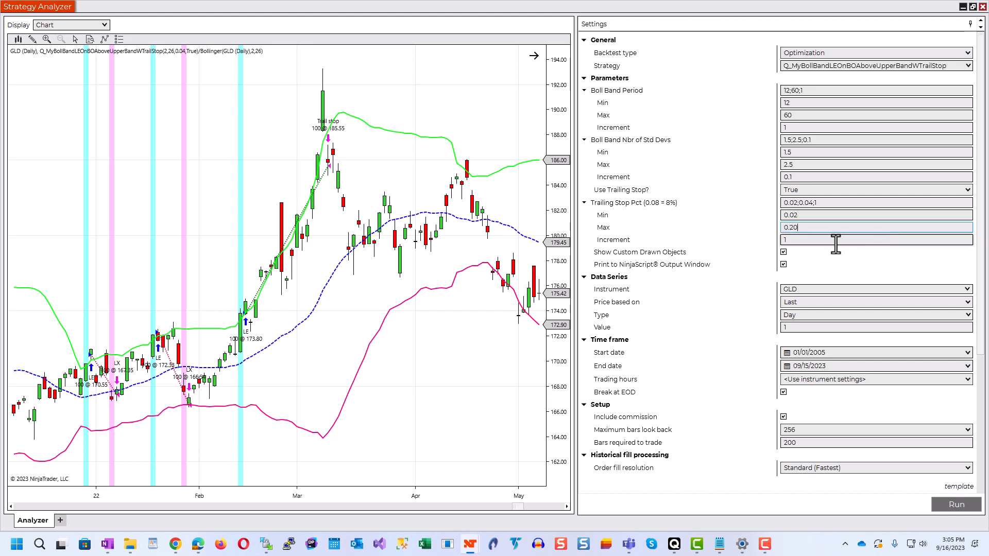
click(812, 241)
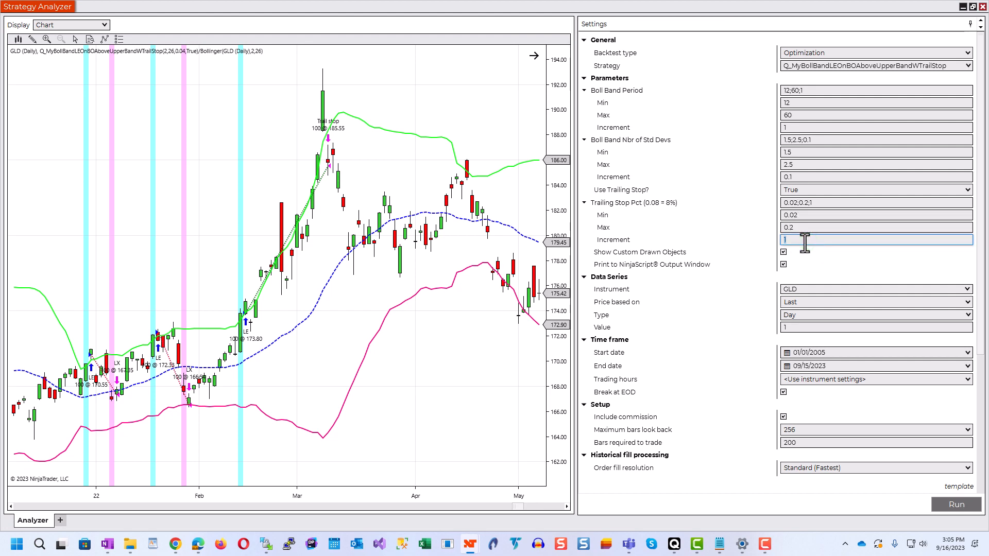
text(0.01)
click(800, 229)
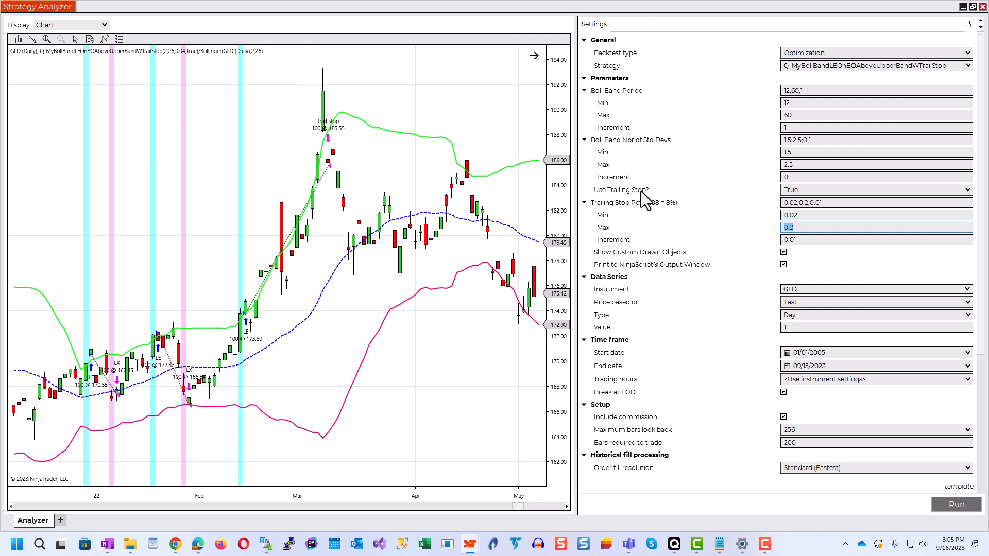
Set Use Trailing Stop? to Optimize and run the strategy optimization
click(832, 191)
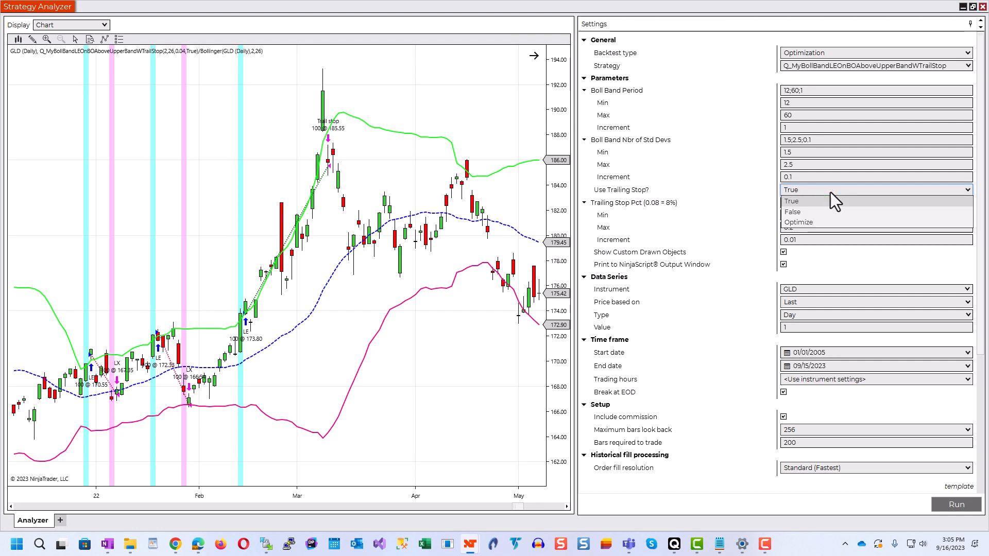
click(824, 223)
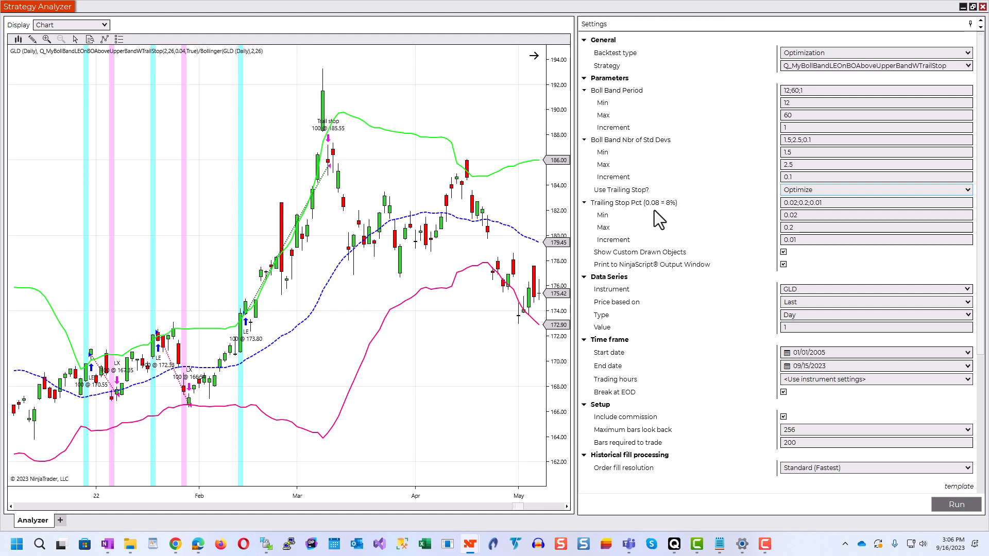
click(953, 506)
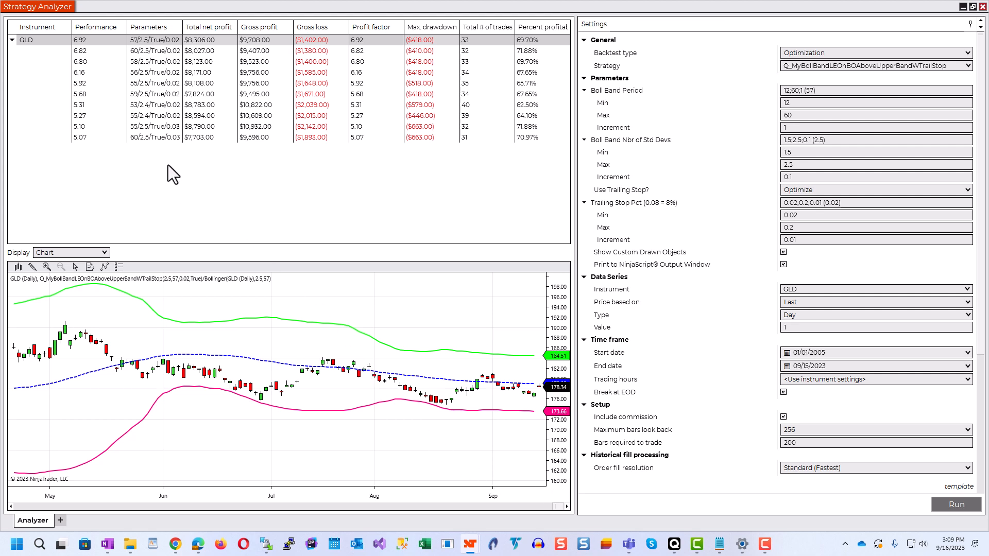
Widen the Parameters column of the optimization results to review the parameter combinations
key(F9)
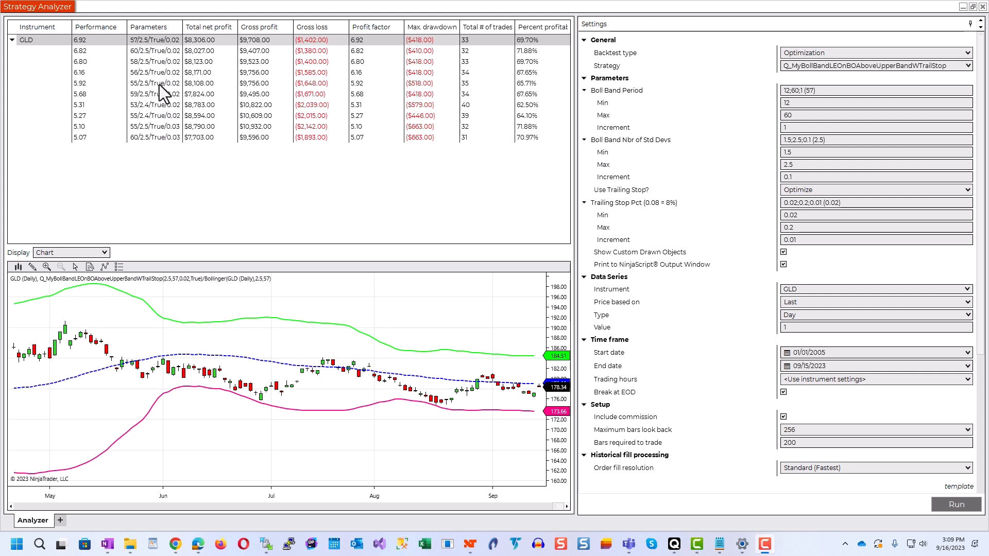
mouse_move(159, 85)
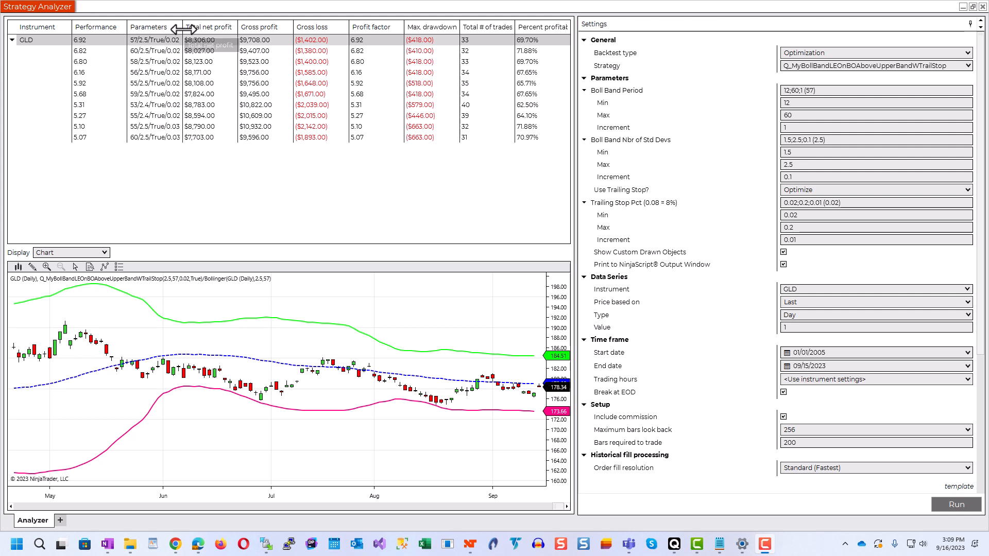
drag(183, 28, 199, 30)
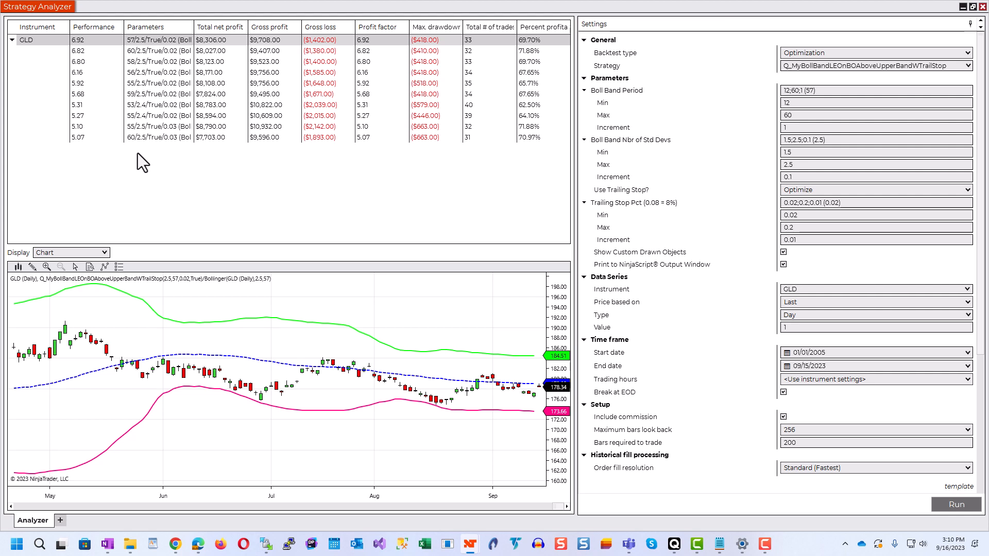
Switch to Quagensia and view the money management logic of the example Bollinger Bands Long Entry on Breakout Above Upper Band with Stop Loss
click(674, 544)
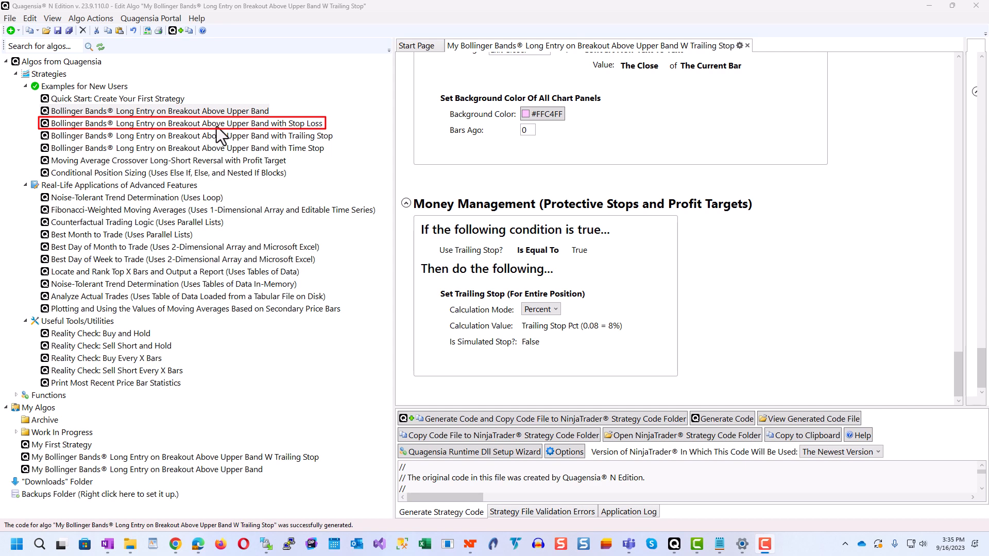
right_click(260, 126)
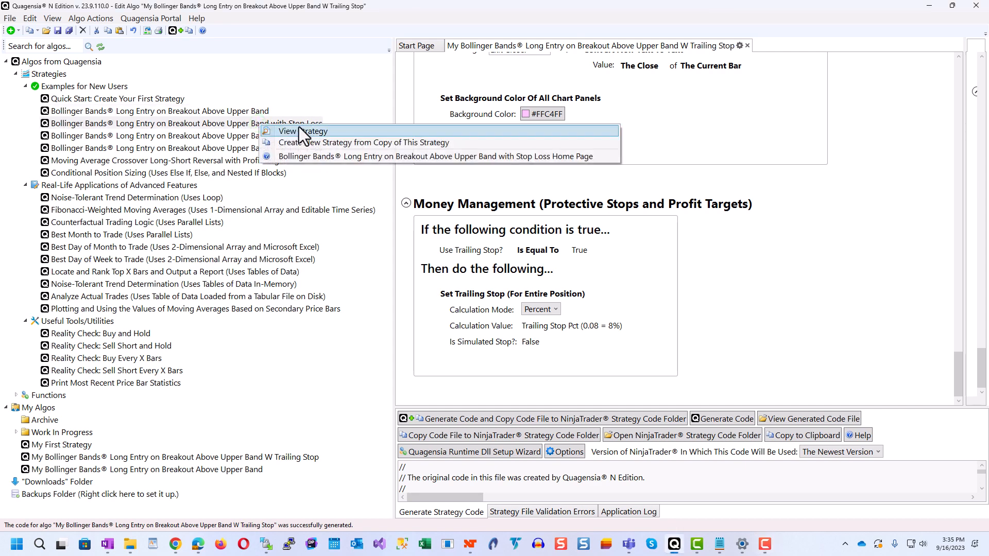
click(301, 131)
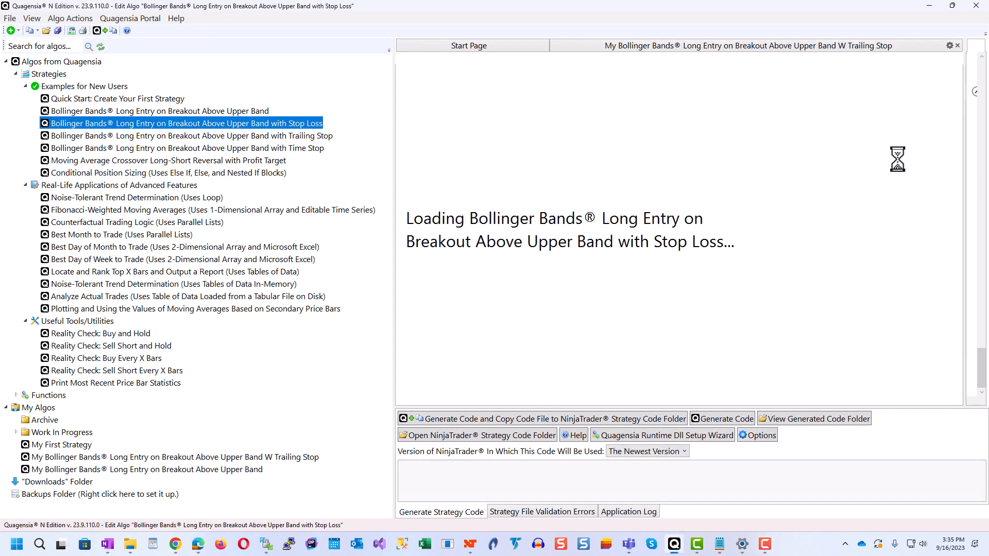
drag(957, 95, 953, 377)
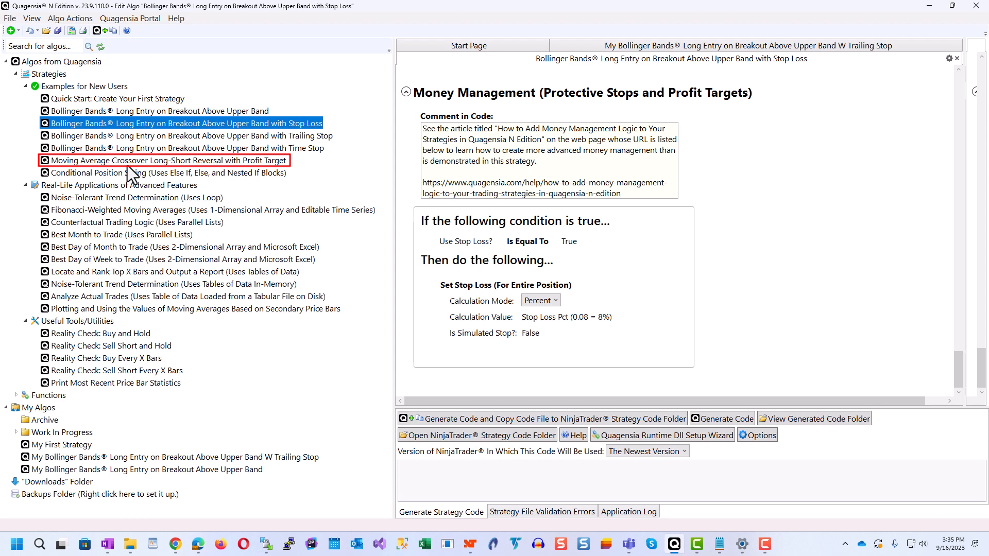
View the money management logic of the example Moving Average Crossover Long-Short Reversal with Profit Target
right_click(176, 162)
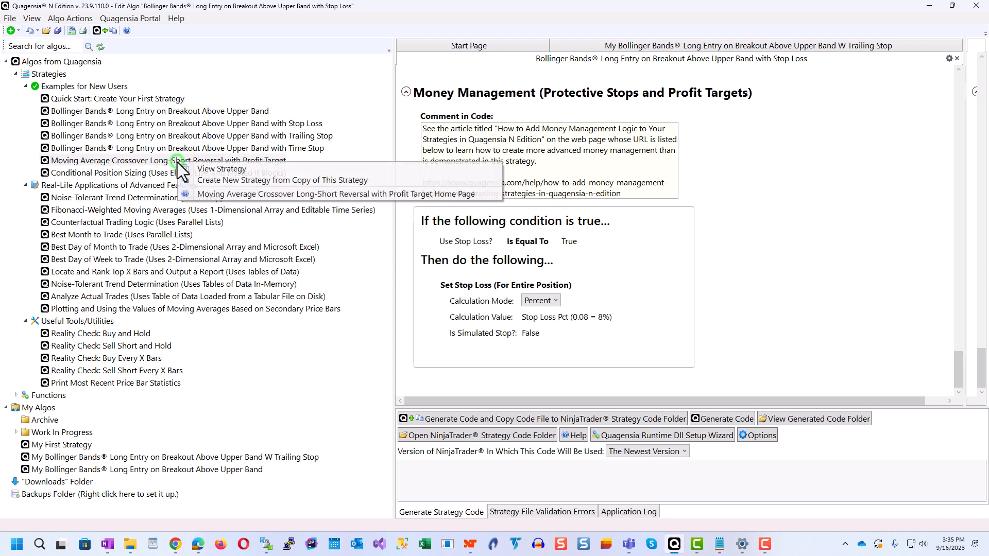
click(242, 168)
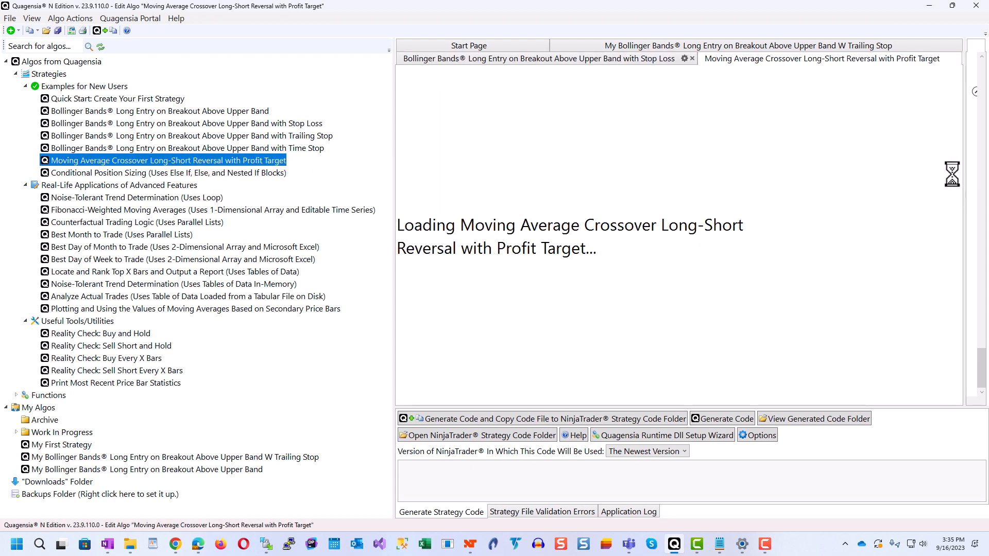
drag(959, 91, 957, 400)
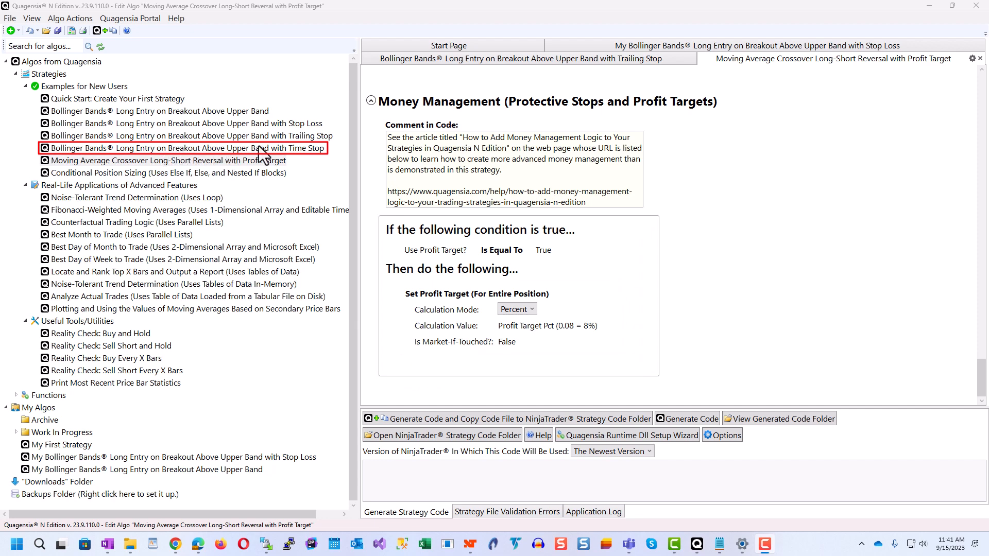
View the Bollinger Bands example with Time Stop and examine its entry logic and long exit condition under When Bar Updates
right_click(291, 148)
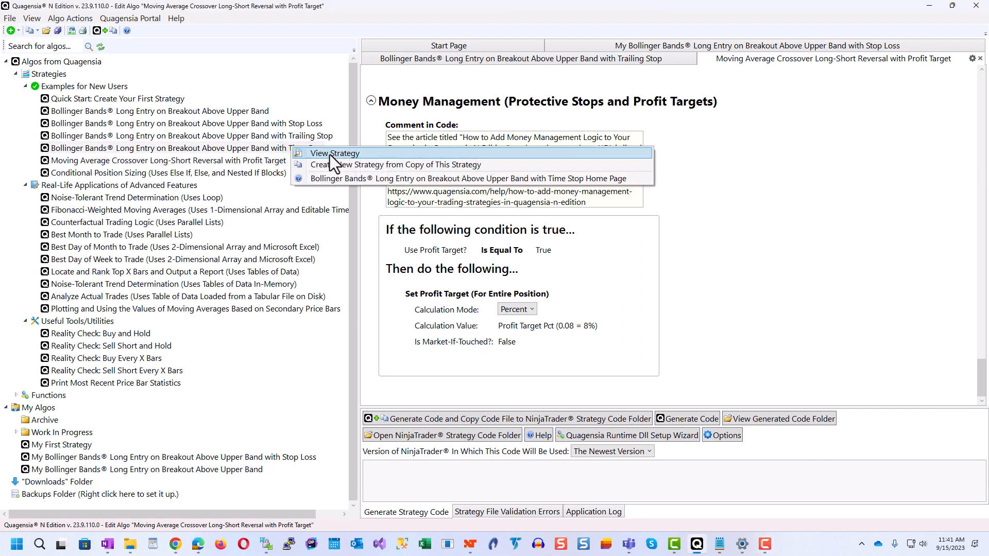
click(332, 154)
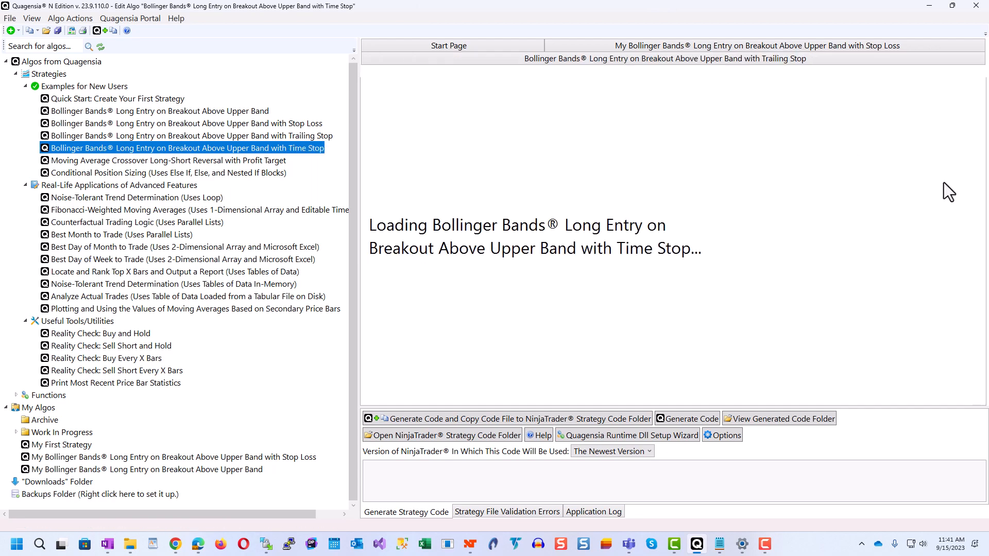
drag(982, 126, 982, 402)
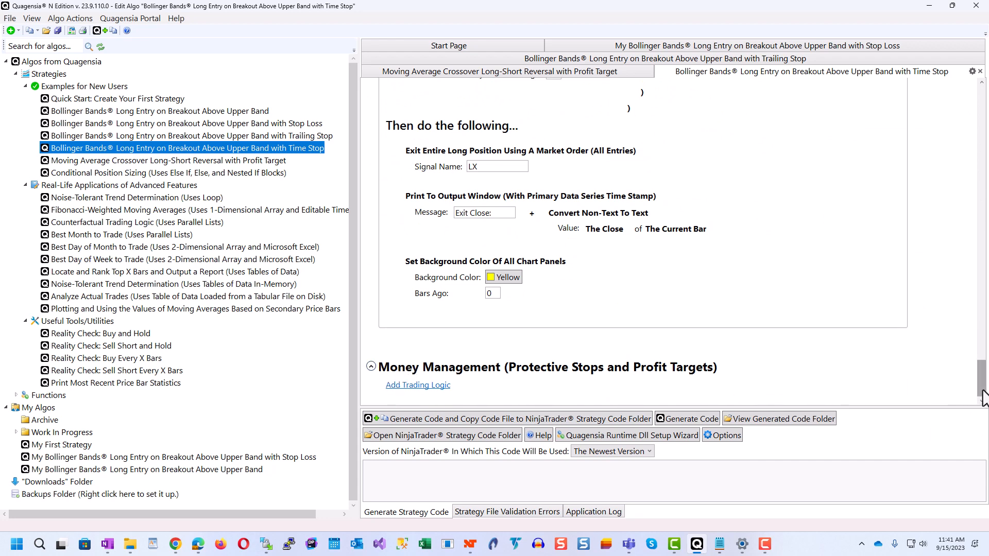
drag(983, 390, 982, 305)
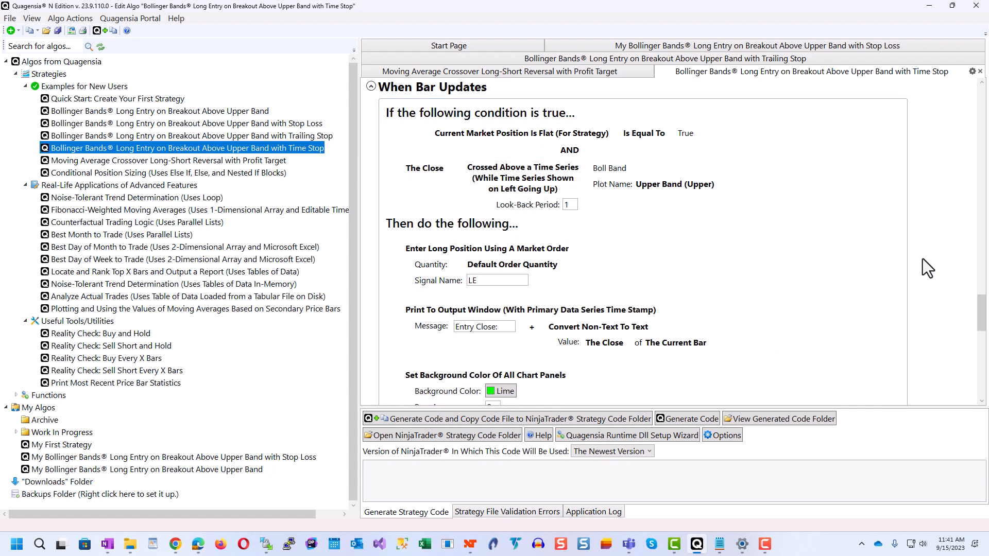
drag(985, 320, 985, 359)
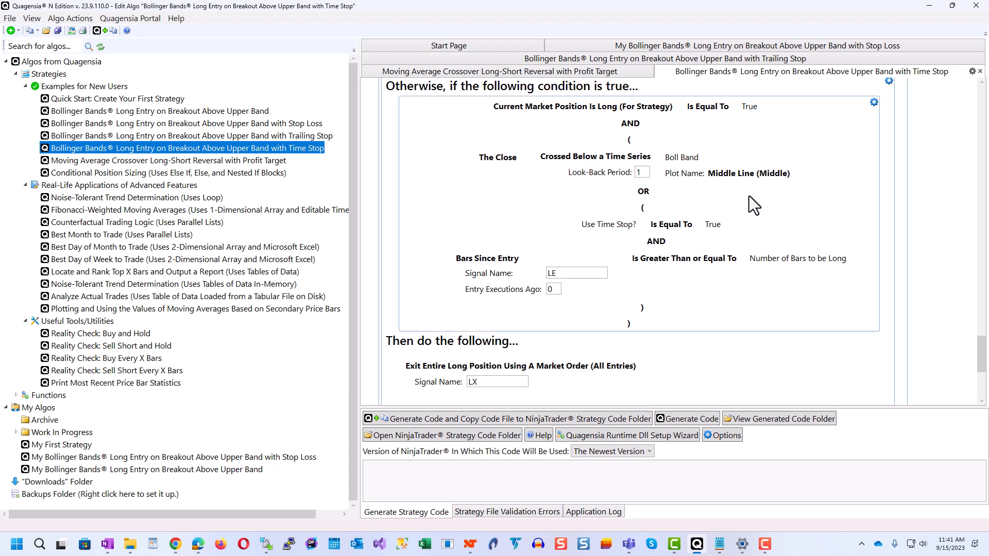
mouse_move(592, 176)
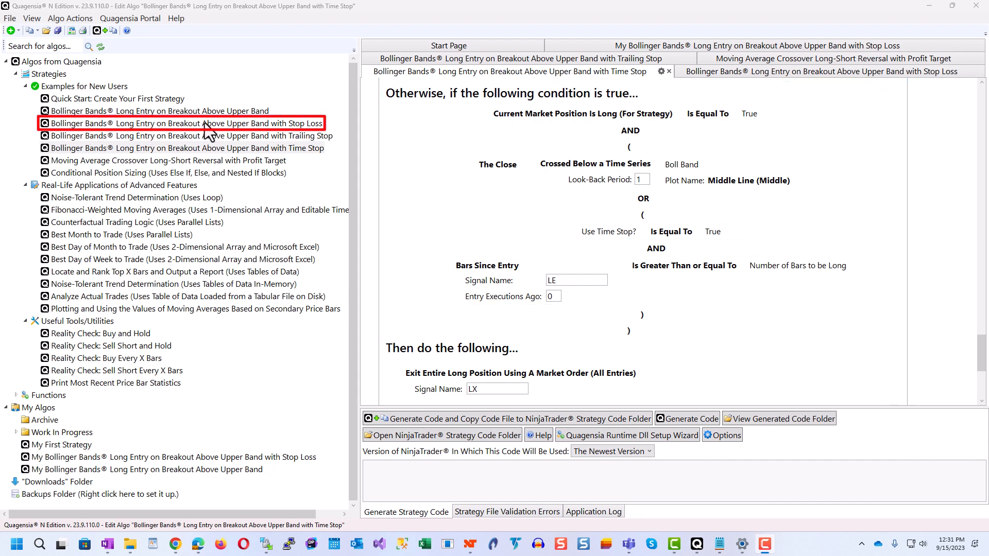
Open the Bollinger Bands example with Stop Loss and copy the article URL from its Money Management comment
right_click(242, 124)
click(301, 131)
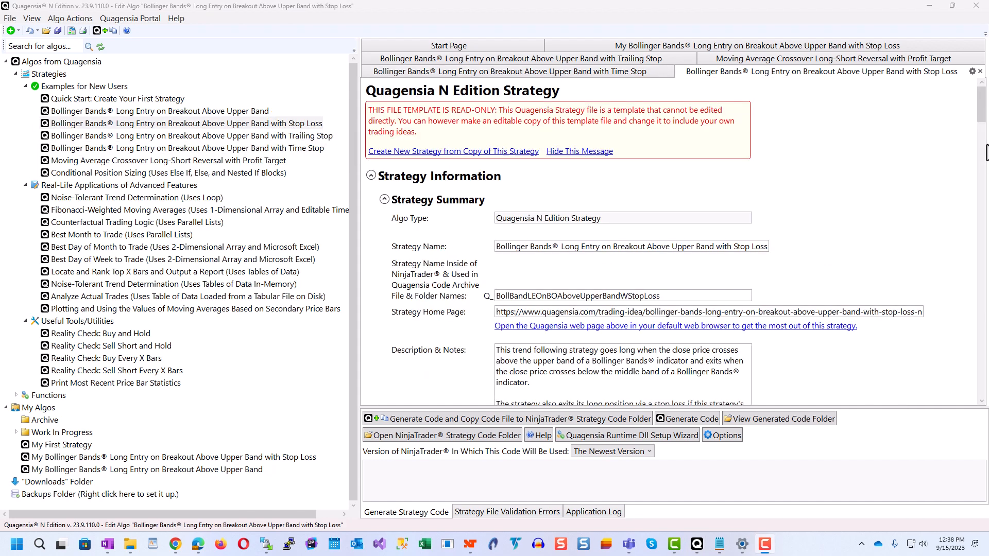
drag(984, 115, 966, 396)
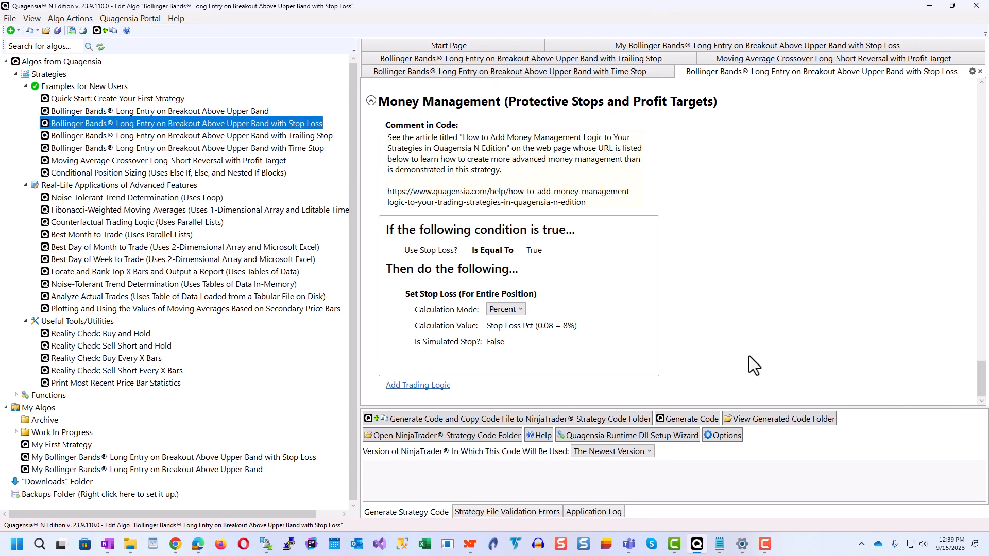
drag(599, 202, 378, 195)
key(ctrl+c)
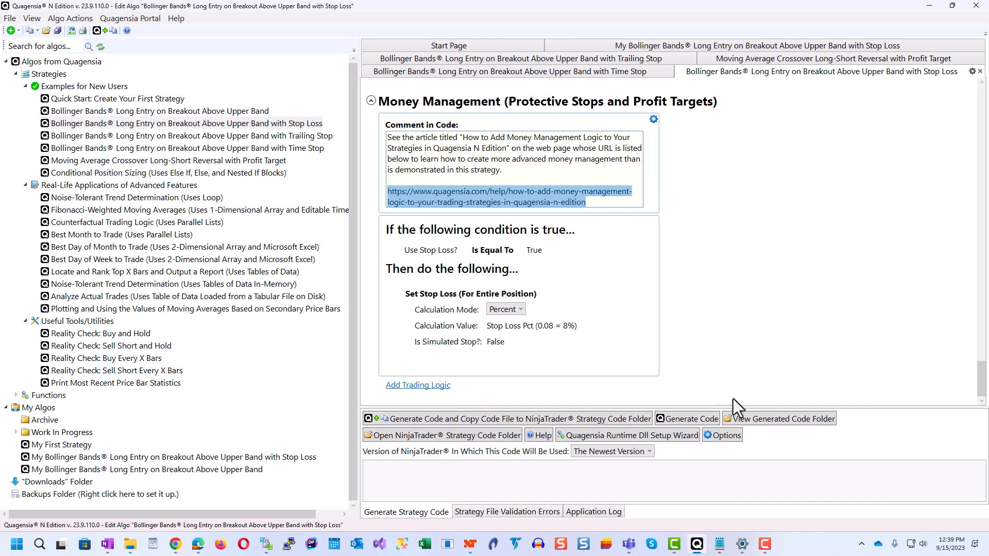
Switch to Chrome and open the copied URL of the article on adding money management logic to Quagensia N Edition strategies
click(175, 544)
click(371, 36)
key(ctrl+a)
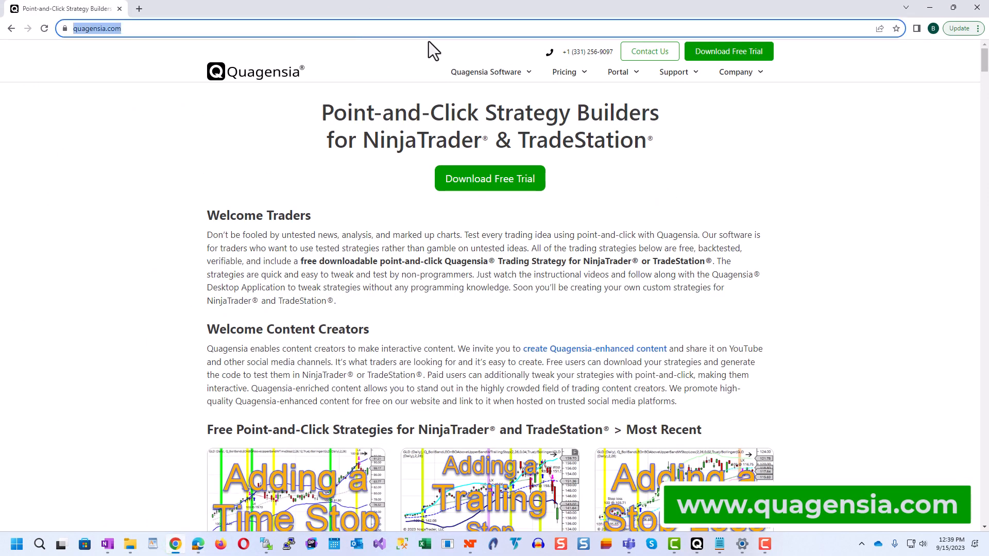
key(ctrl+v)
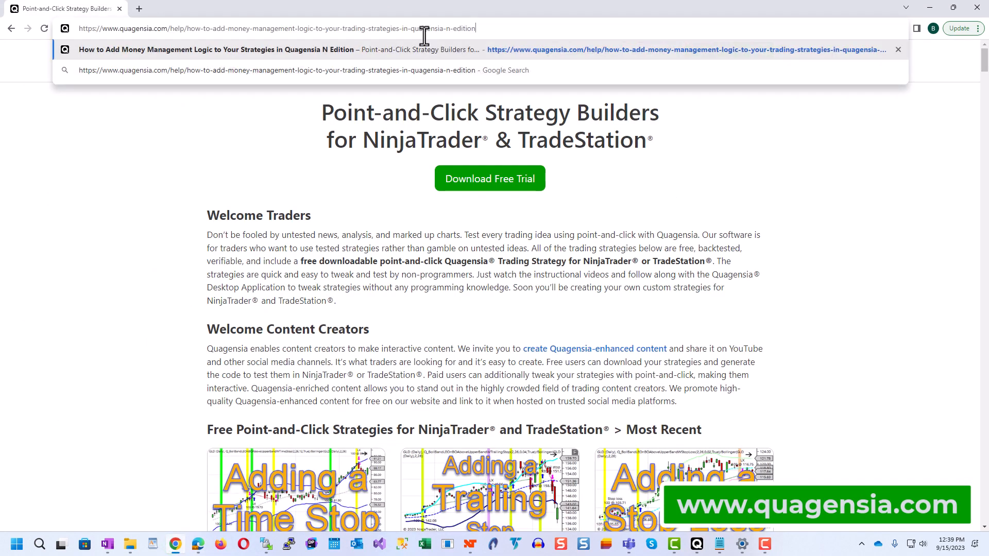
click(508, 49)
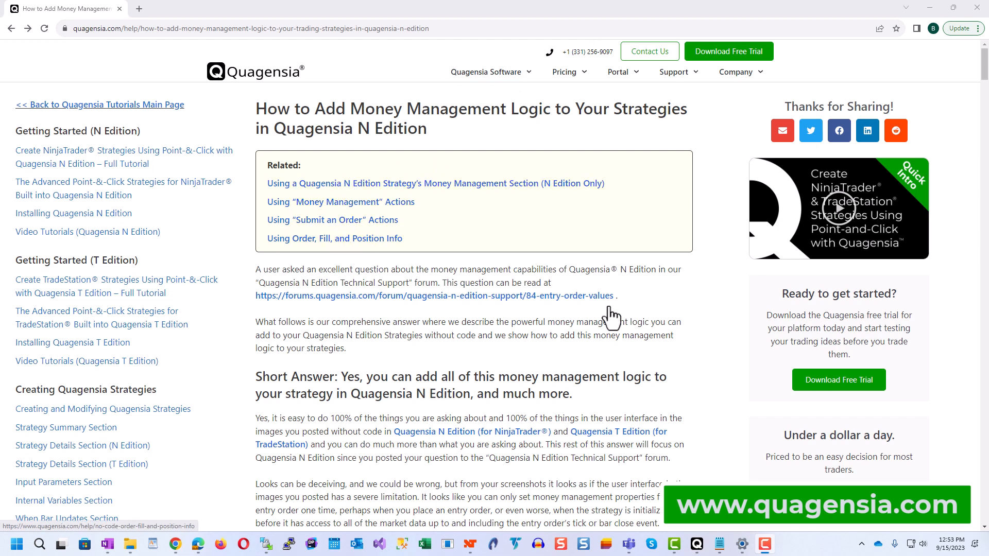
Skim the article's sections on money management rules and features, and return to the trailing stop strategy in Quagensia
scroll(707, 334, down, 7)
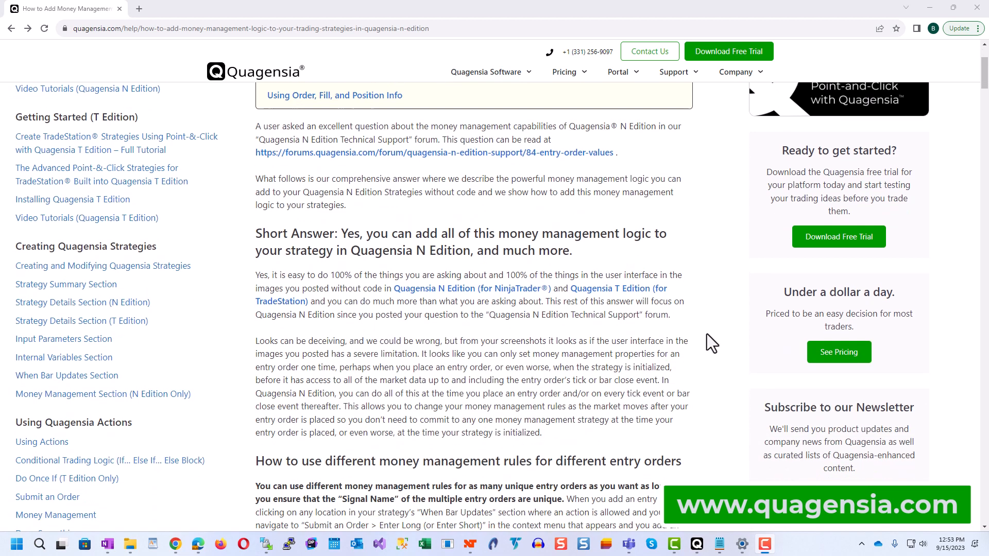
scroll(707, 340, down, 5)
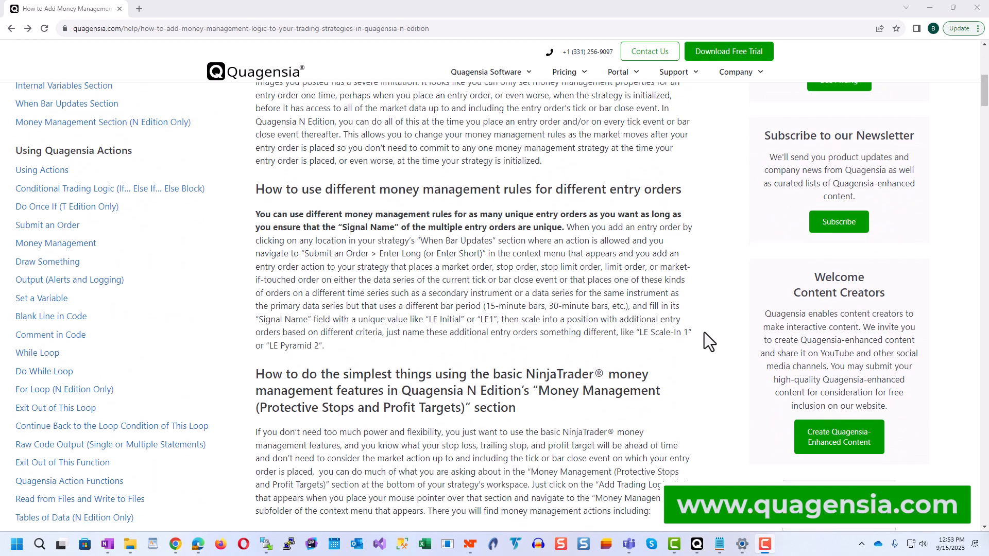
scroll(703, 333, down, 9)
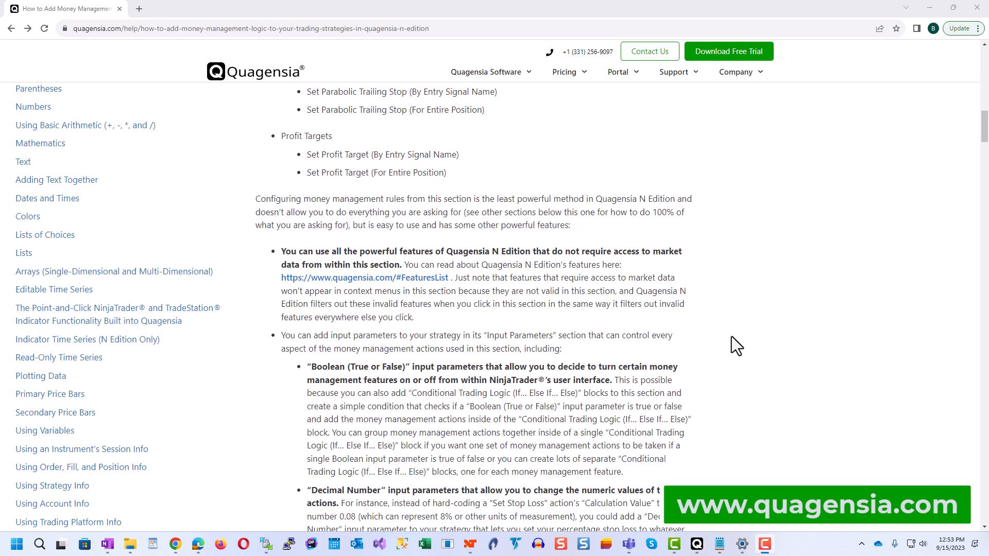
scroll(750, 338, down, 10)
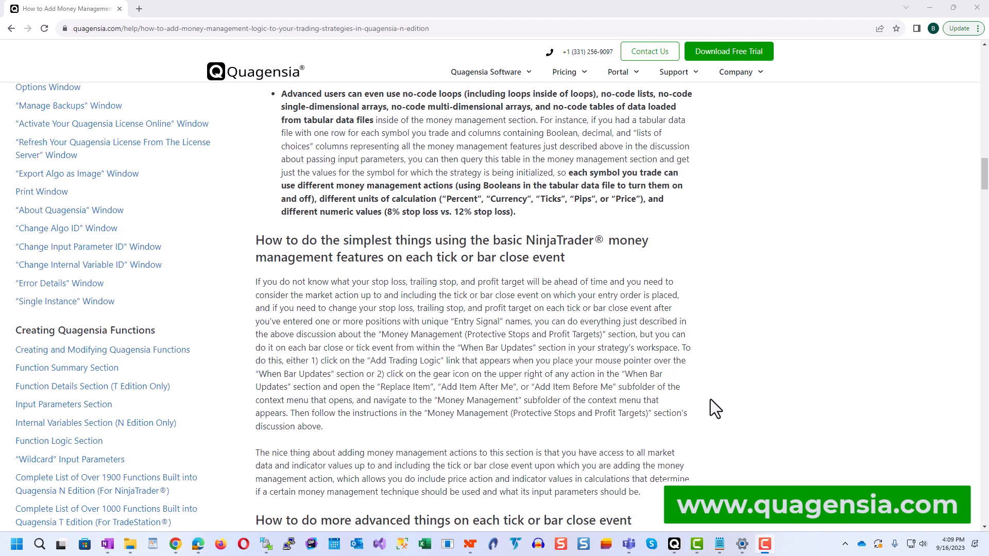
click(674, 545)
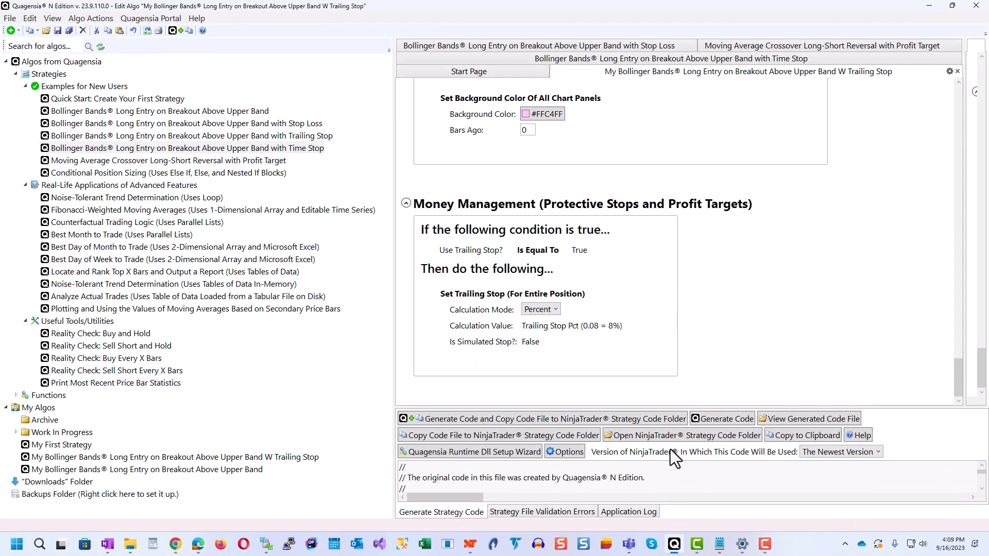